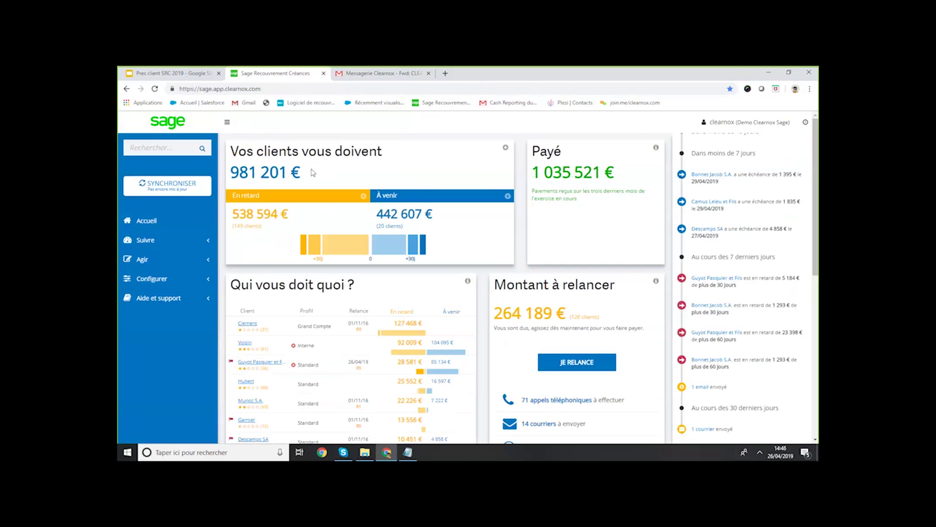
Examine the total owed by customers and its split between overdue and upcoming amounts on the dashboard
left_click_drag(313, 174, 227, 149)
left_click(272, 150)
left_click_drag(290, 220, 219, 218)
left_click(365, 216)
left_click_drag(444, 219, 298, 222)
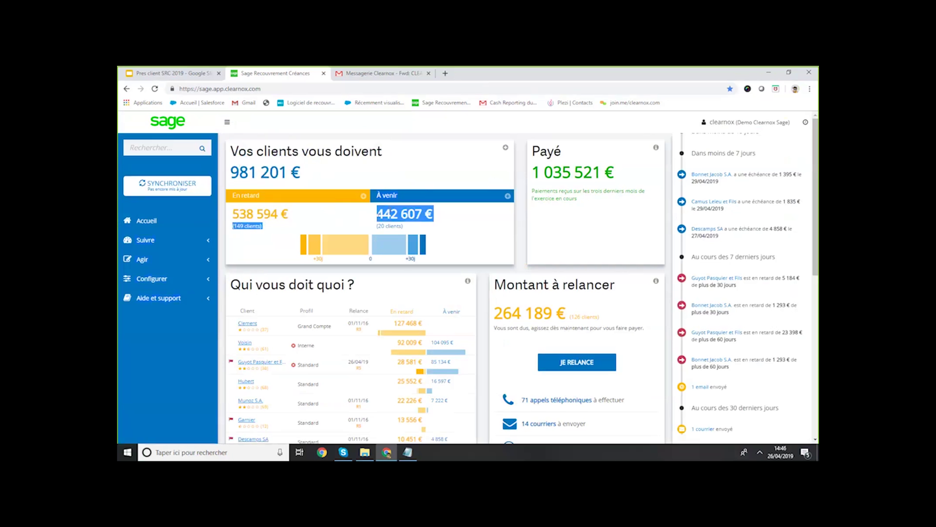
left_click(367, 219)
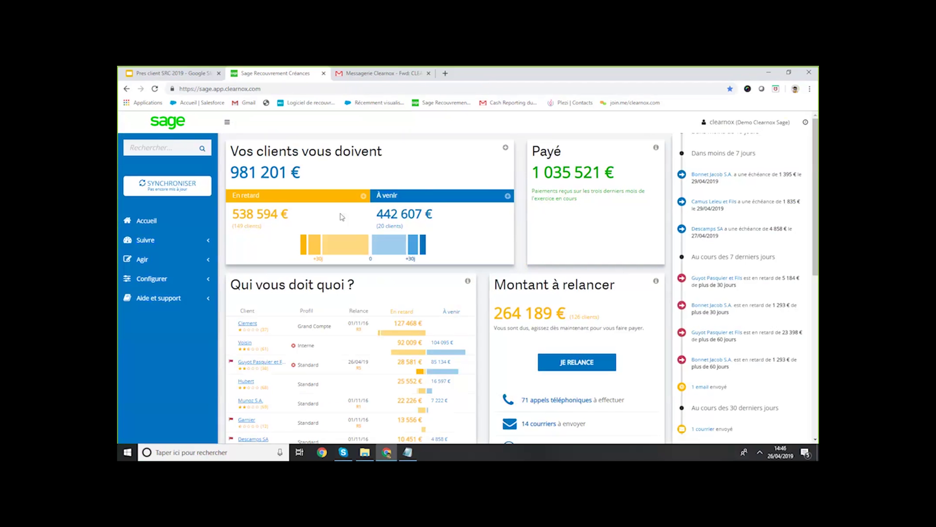
left_click_drag(296, 217, 229, 216)
left_click_drag(451, 216, 351, 218)
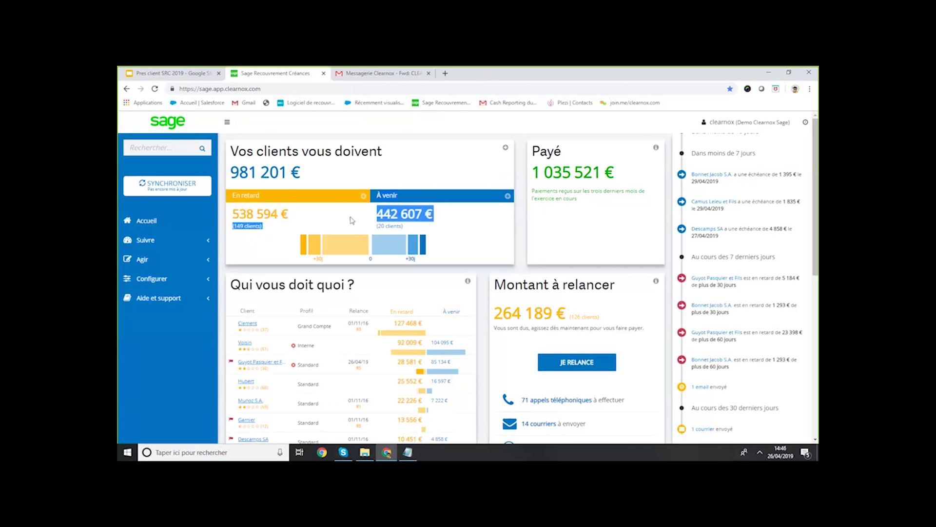
left_click(352, 219)
double_click(353, 226)
mouse_move(321, 248)
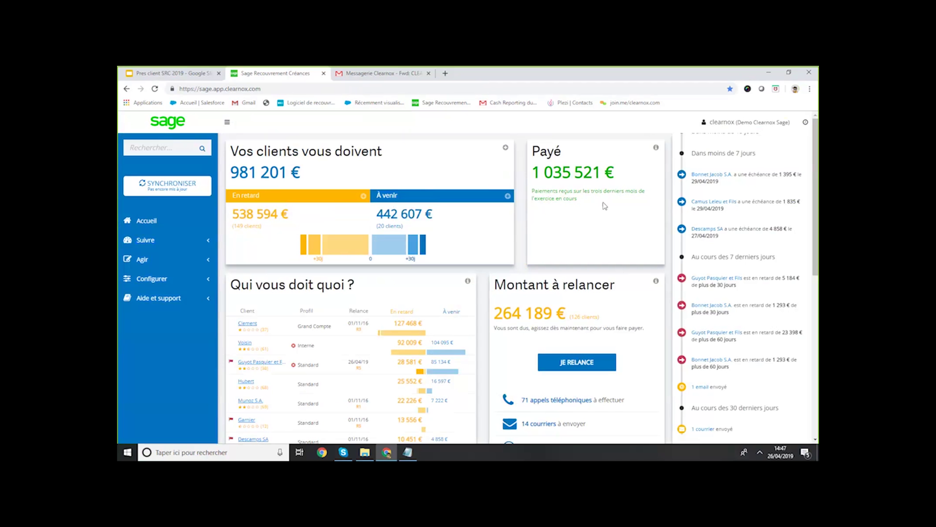
Review the payments received and the list of debtor clients under "Qui vous doit quoi ?" on the dashboard
left_click_drag(604, 203, 535, 156)
left_click(628, 153)
left_click_drag(818, 143, 814, 206)
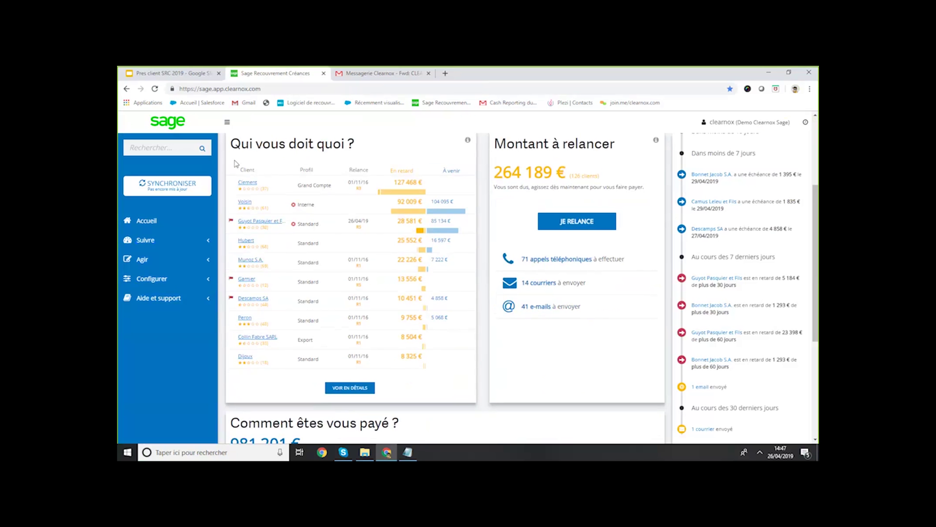
left_click_drag(237, 165, 444, 383)
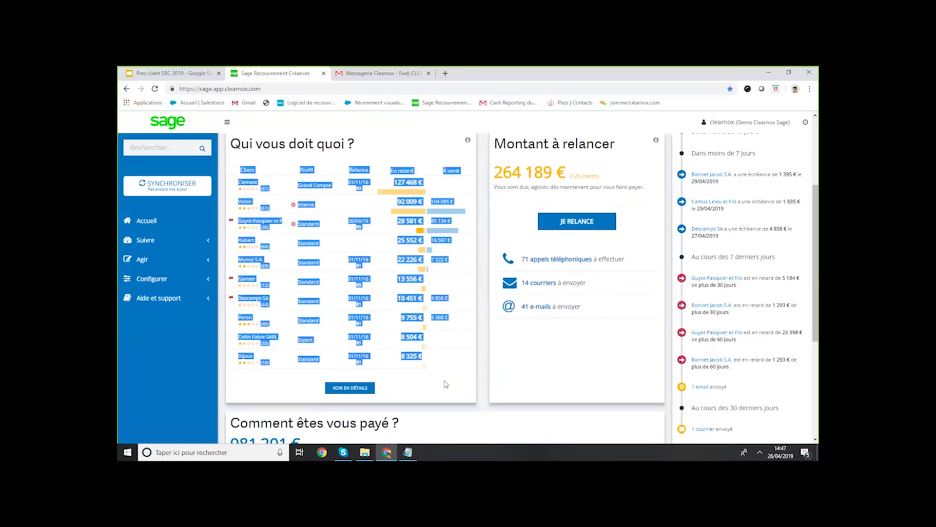
left_click(444, 384)
mouse_move(410, 220)
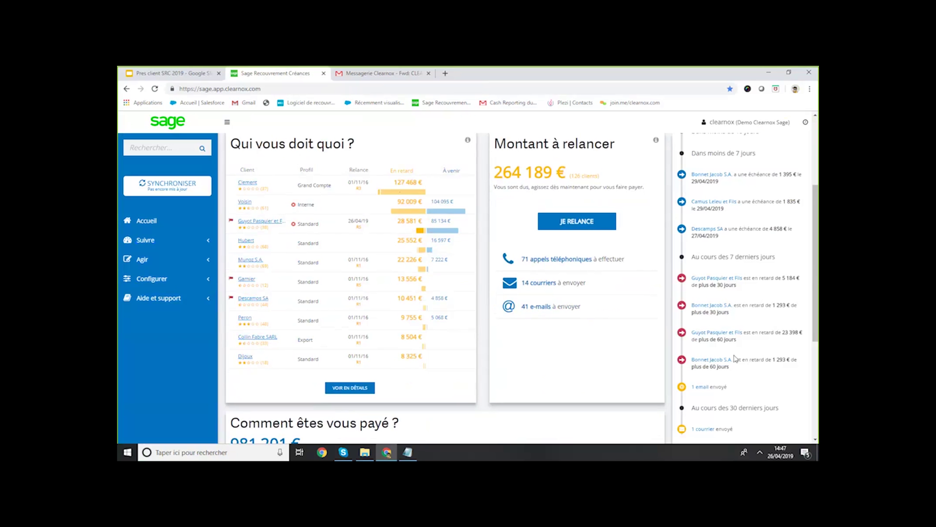
Examine the dashboard's timeline of due dates, late payments and sent reminders, along with the flagged clients in the debtor list
scroll(815, 264, "up", 2)
scroll(815, 263, "up", 1)
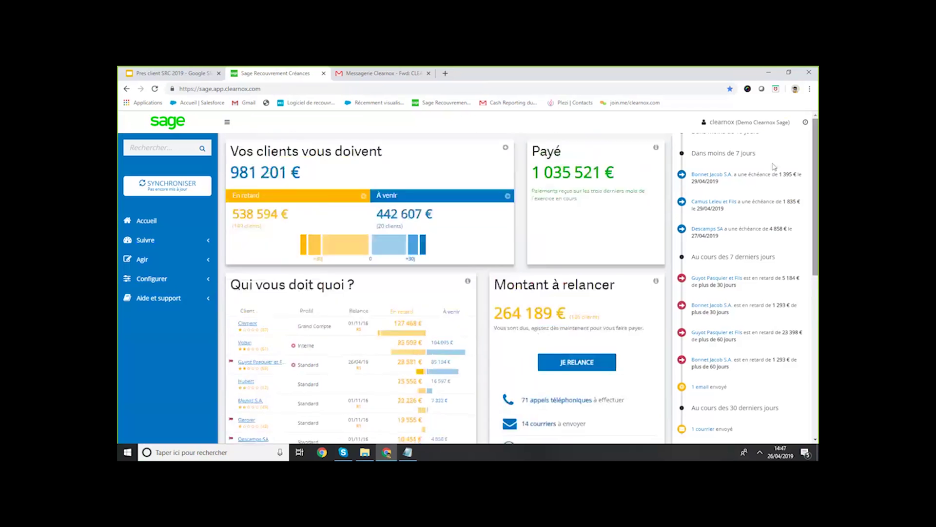
left_click_drag(701, 142, 759, 425)
left_click(760, 428)
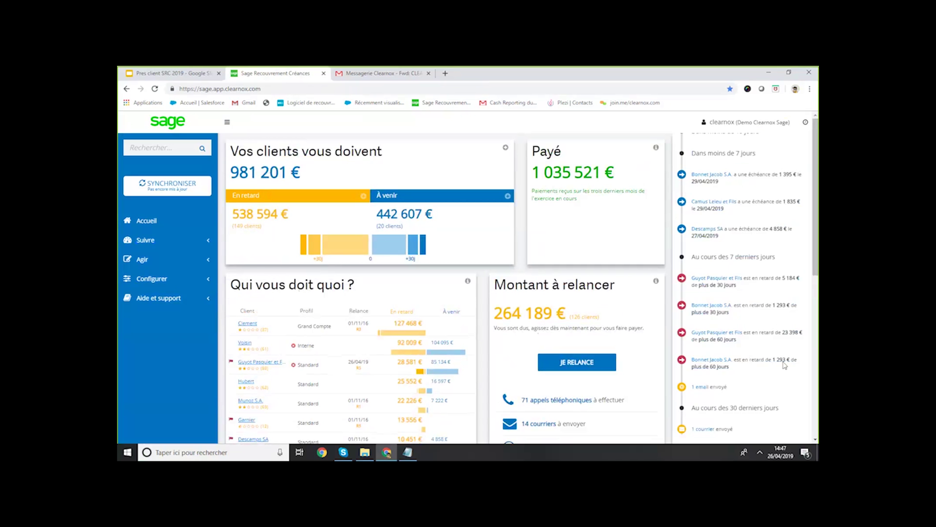
scroll(443, 292, "down", 1)
scroll(817, 263, "down", 3)
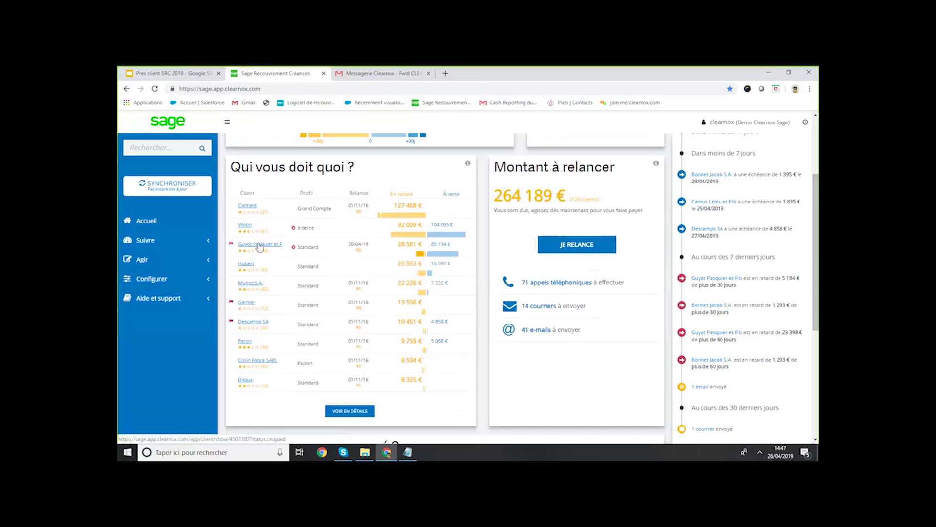
mouse_move(231, 246)
left_click_drag(816, 235, 818, 178)
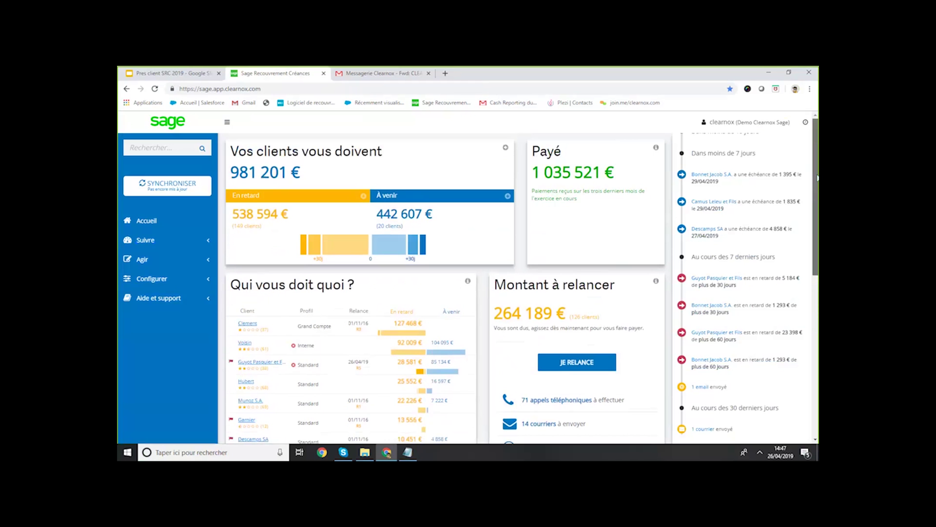
left_click_drag(691, 153, 774, 407)
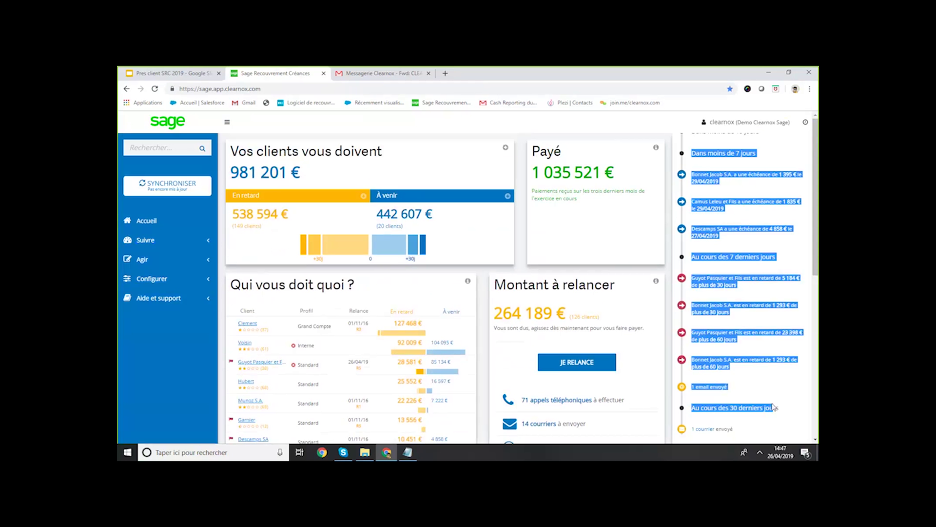
left_click(637, 271)
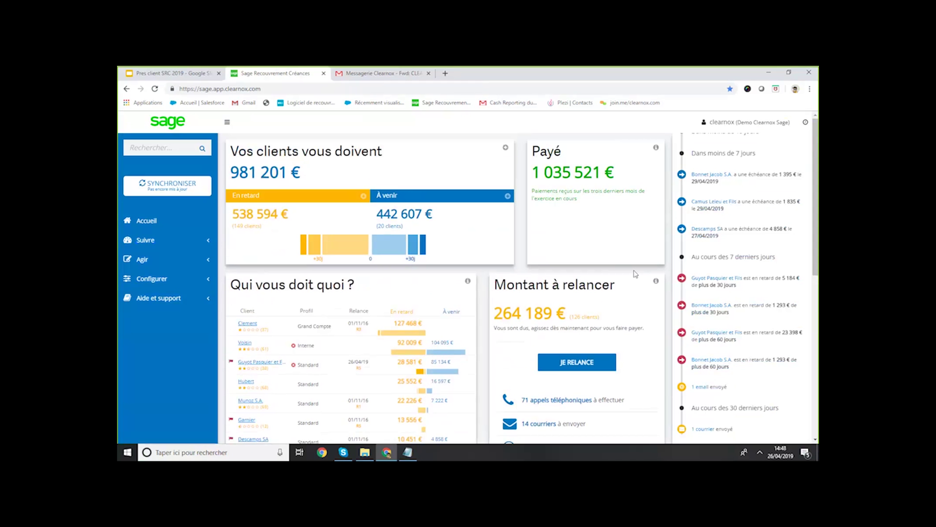
Open the detailed view of "Qui vous doit quoi ?" and examine the overdue amounts by ageing period
scroll(638, 271, "down", 3)
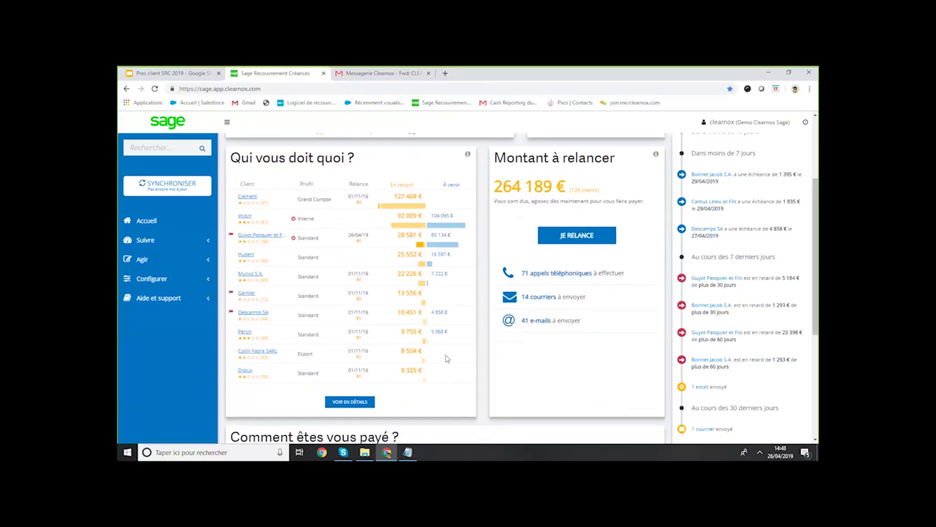
left_click(351, 401)
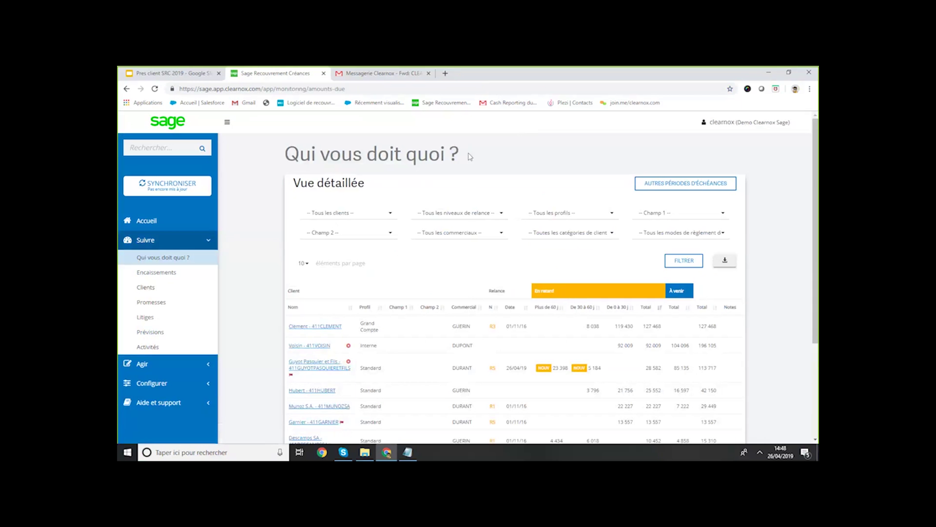
left_click_drag(816, 166, 818, 227)
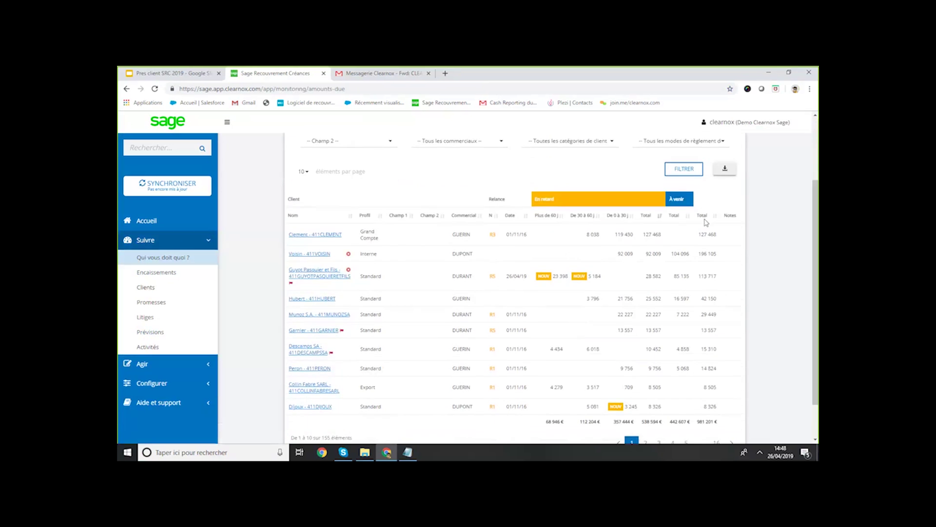
left_click(303, 172)
left_click(303, 172)
left_click_drag(669, 234, 573, 235)
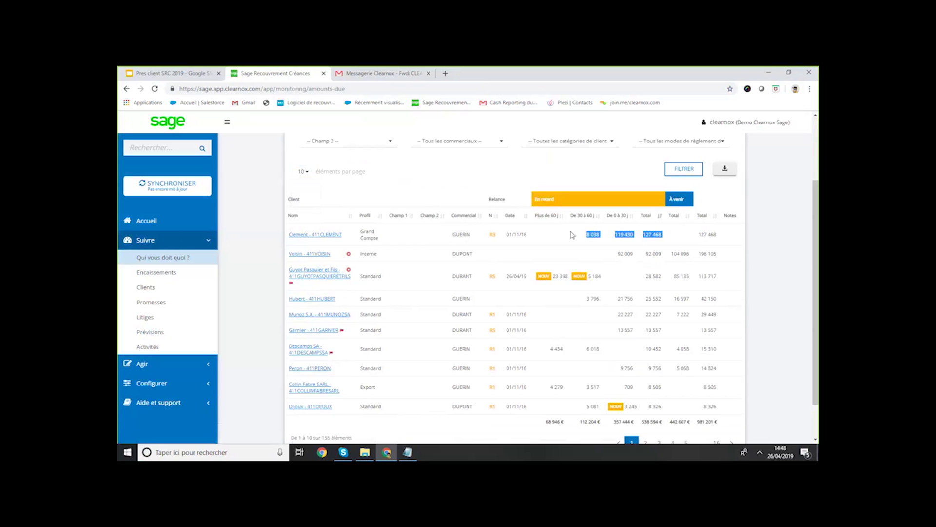
left_click(441, 234)
left_click_drag(817, 230, 817, 170)
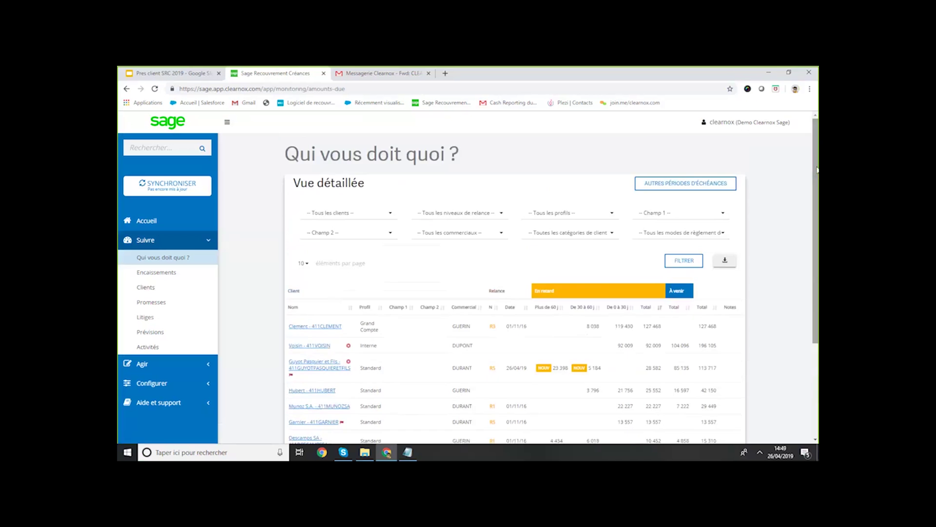
Filter the detailed view by the first salesperson in the list and review that salesperson's clients and totals
left_click(460, 237)
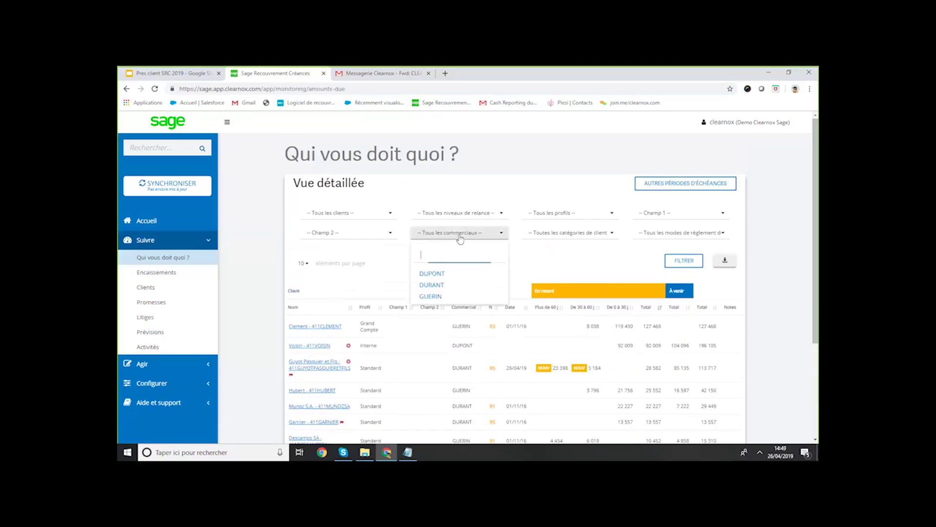
left_click(435, 273)
left_click(556, 259)
left_click(678, 263)
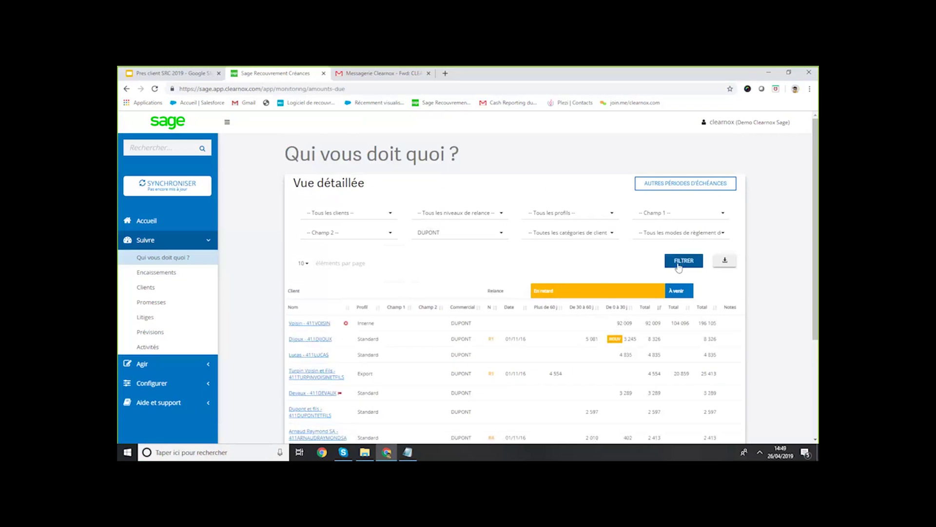
left_click_drag(815, 193, 814, 268)
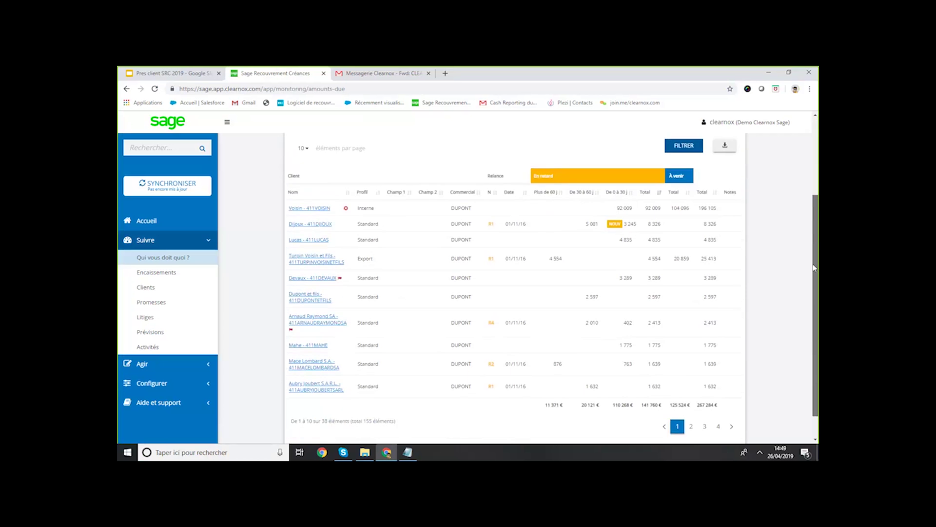
left_click_drag(813, 268, 806, 252)
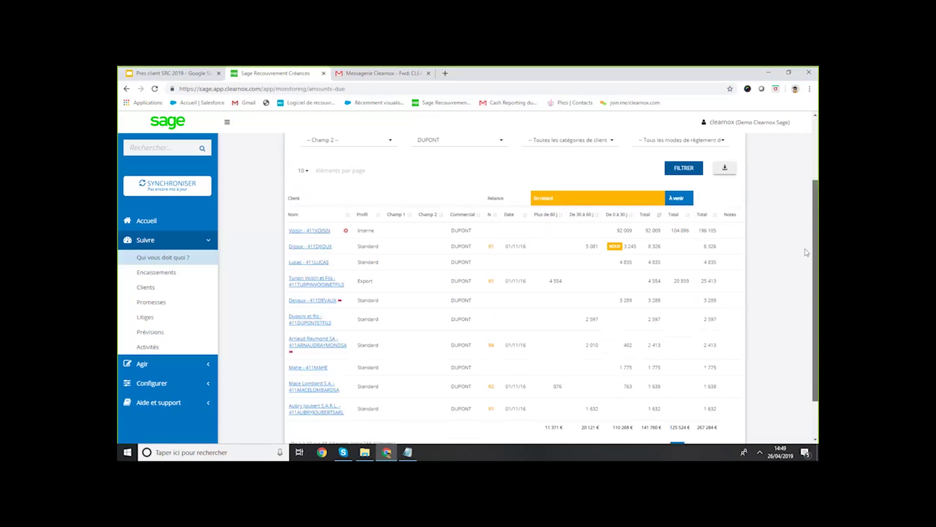
left_click_drag(806, 252, 817, 192)
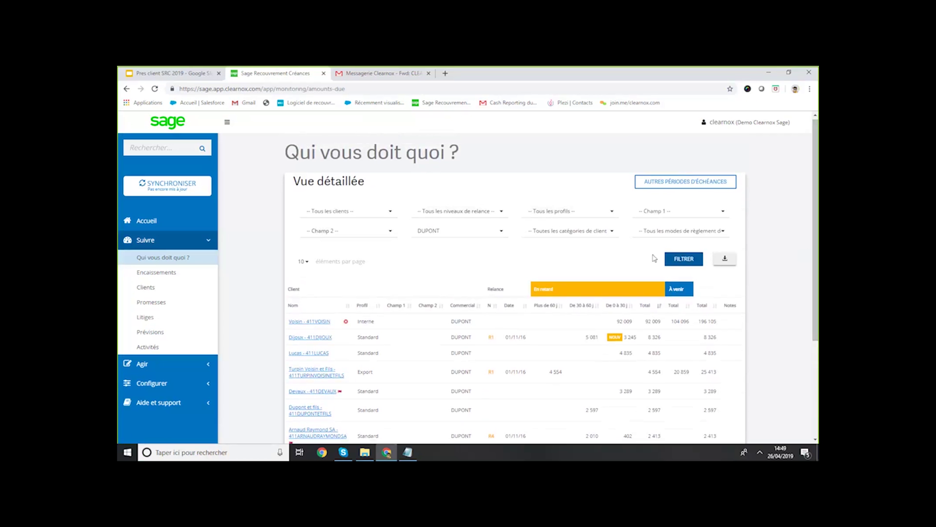
Export the filtered receivables list in XLSX format
left_click(724, 259)
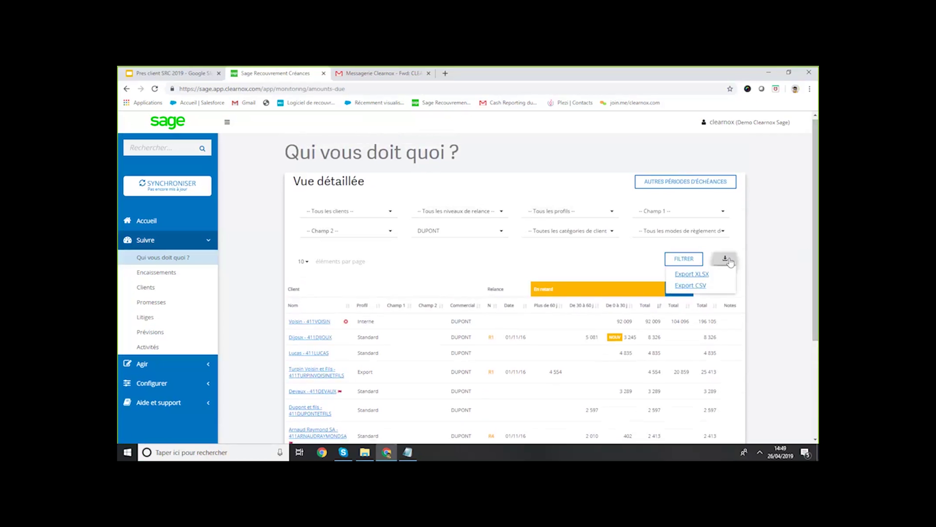
left_click(676, 277)
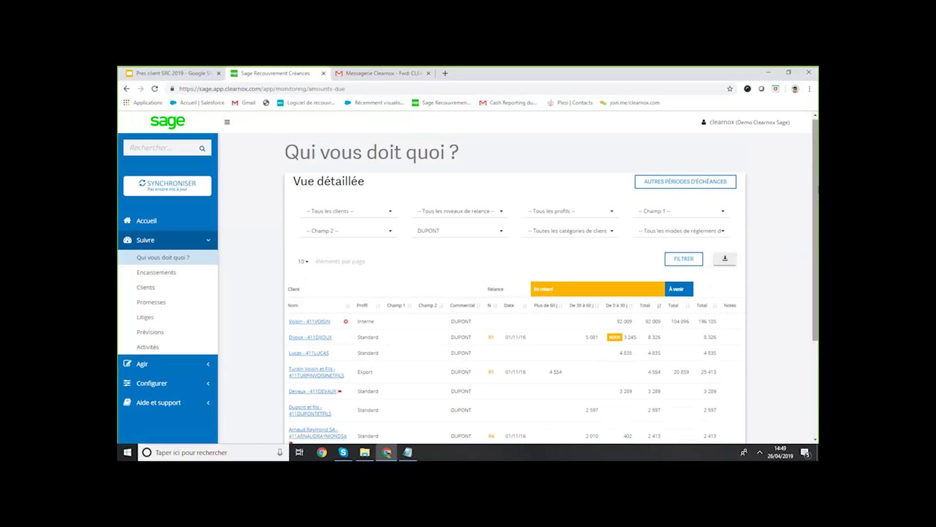
scroll(816, 209, "down", 1)
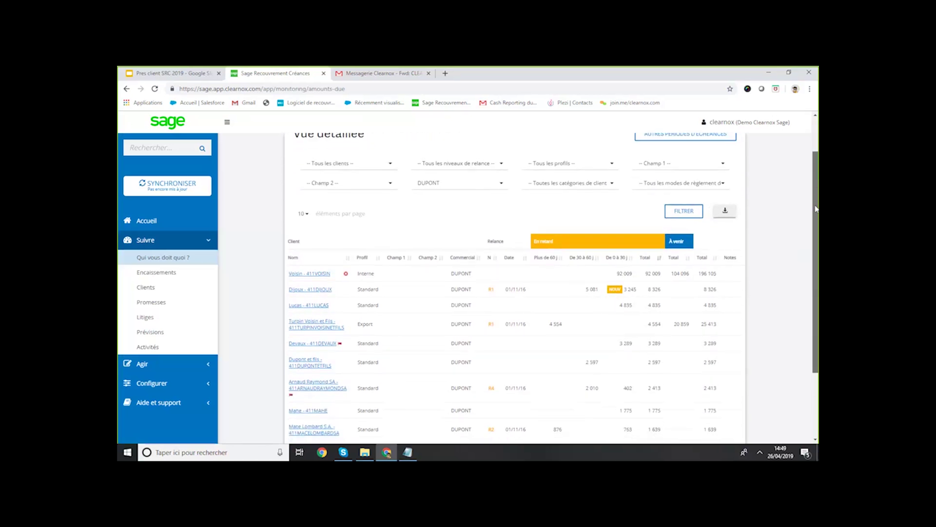
scroll(816, 209, "down", 1)
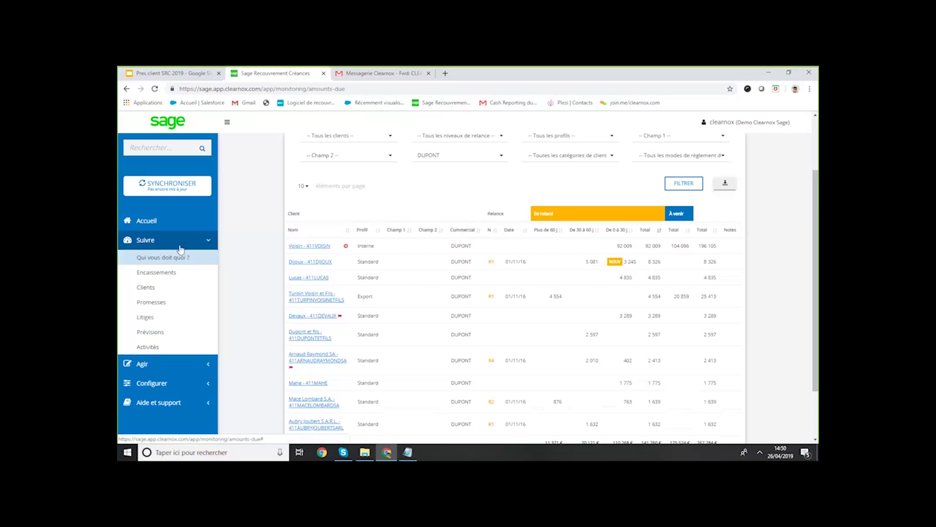
Return to the home dashboard and open the client record of Guyot Pasquier et Fils from the debtor list
left_click(142, 222)
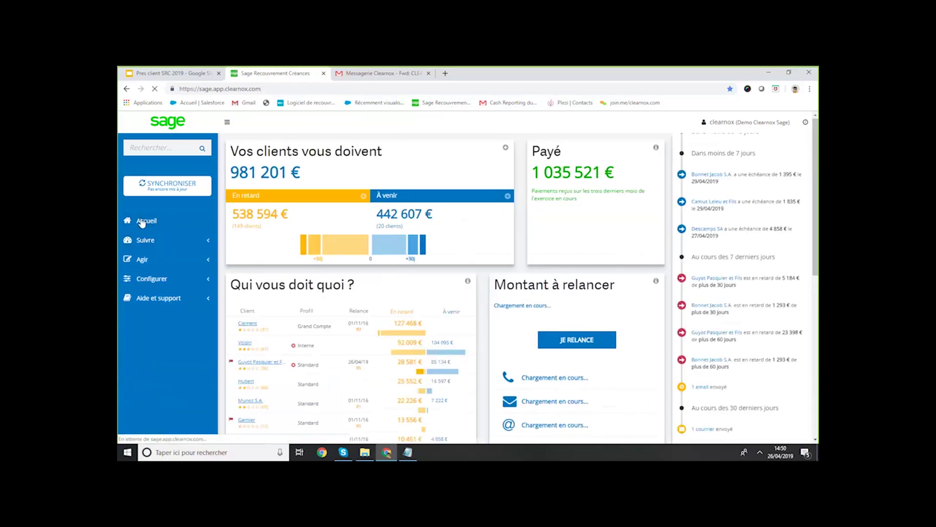
left_click_drag(817, 162, 816, 221)
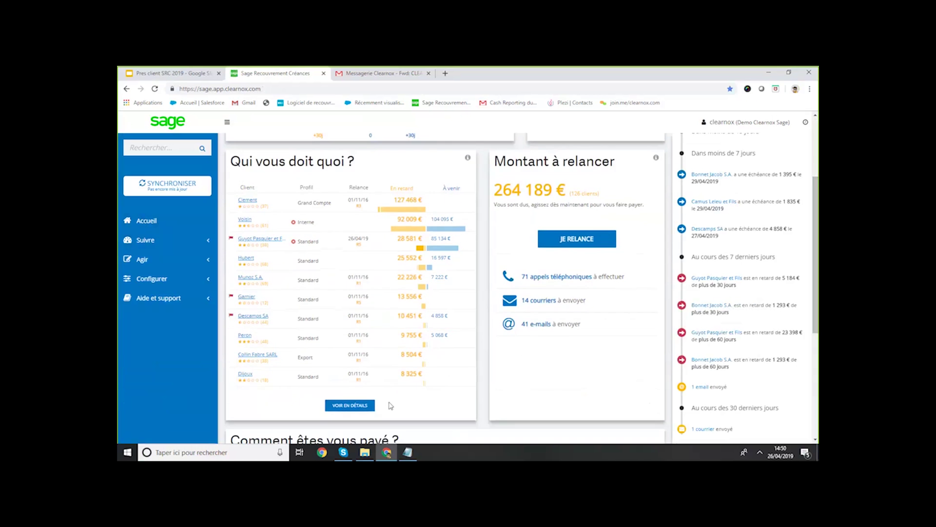
mouse_move(262, 243)
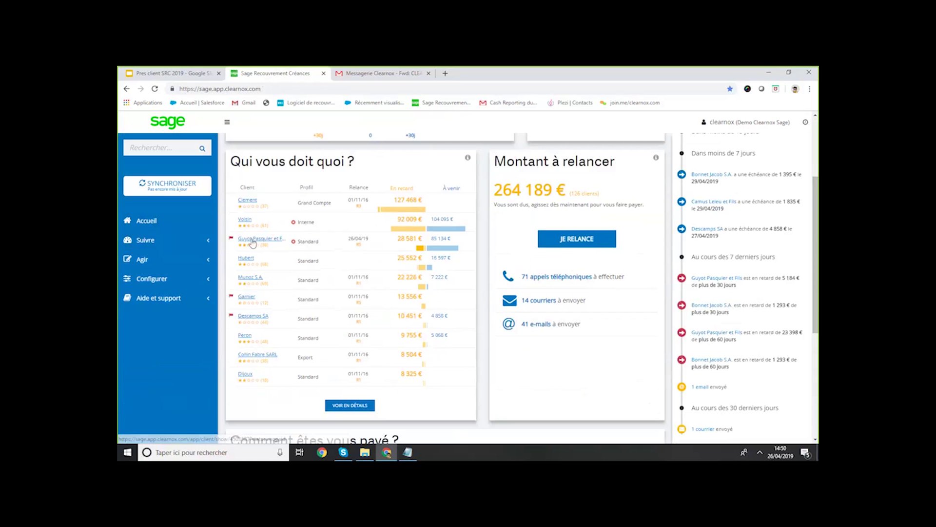
left_click(253, 239)
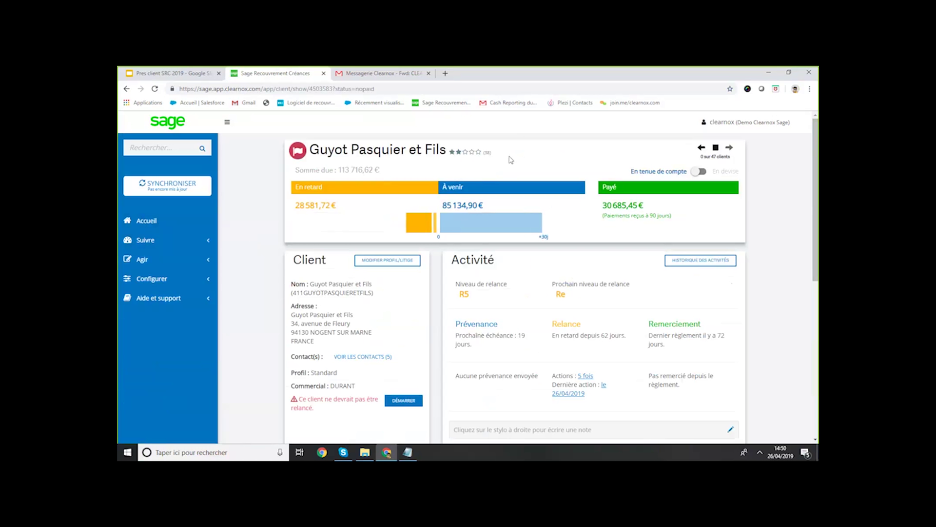
left_click_drag(446, 149, 309, 150)
left_click(586, 141)
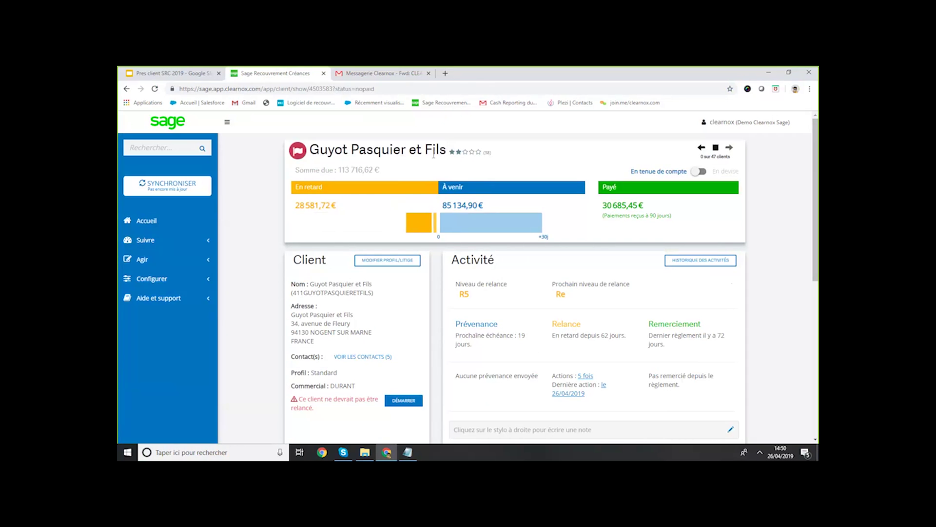
Toggle the client's red flag to blue, and review the total amount due and the client and activity details
left_click(298, 152)
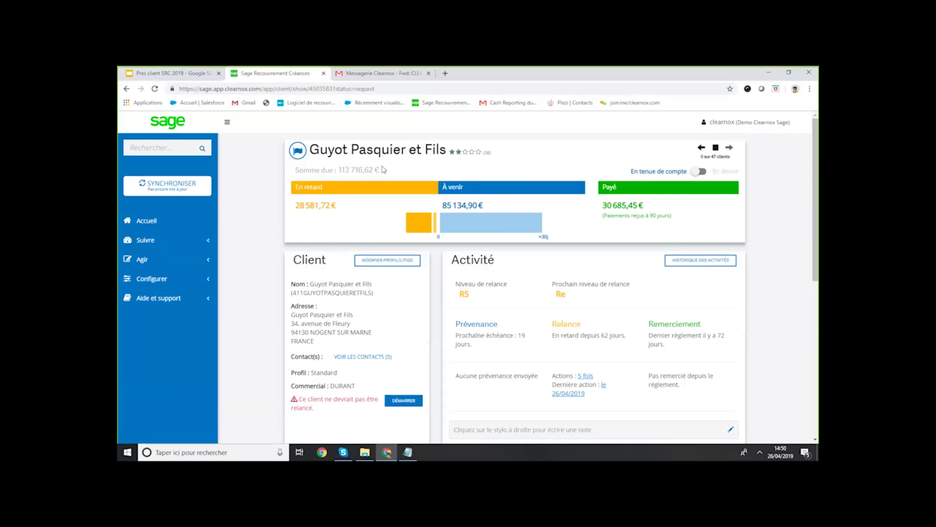
left_click_drag(382, 169, 338, 170)
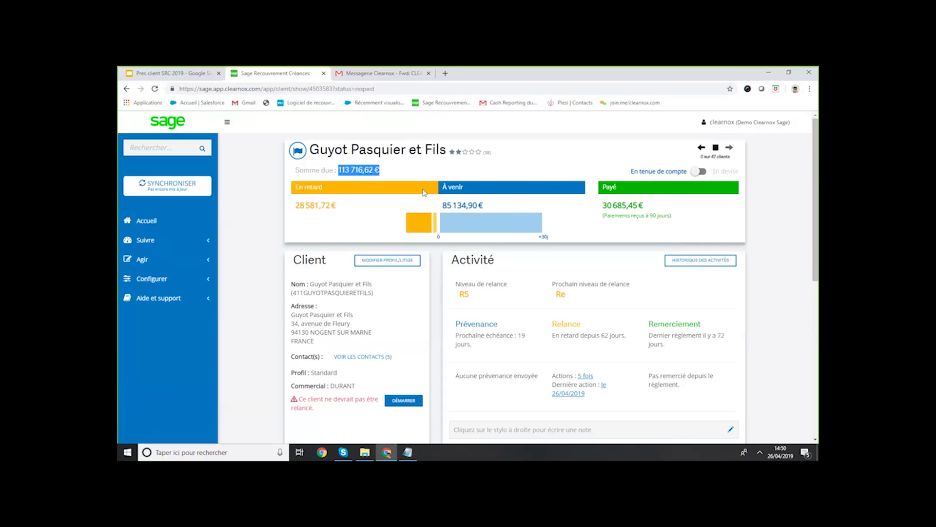
mouse_move(416, 228)
left_click_drag(816, 186, 817, 216)
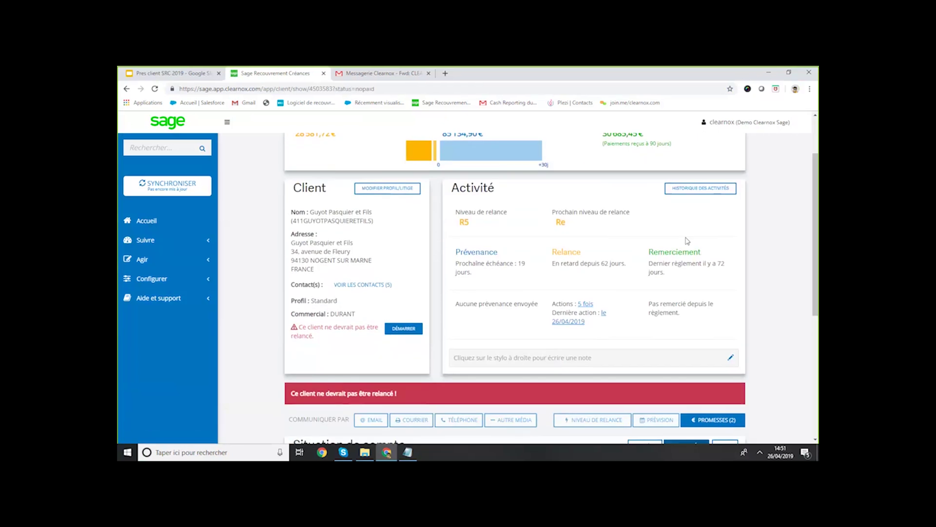
Review the client's identity details and consult the contact list, sorted by department, before closing it
left_click_drag(332, 340, 294, 187)
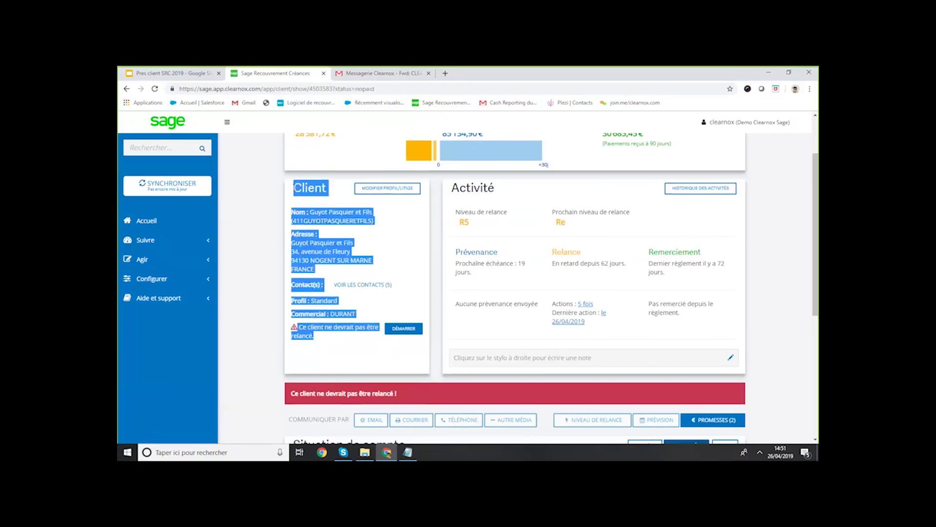
left_click(440, 238)
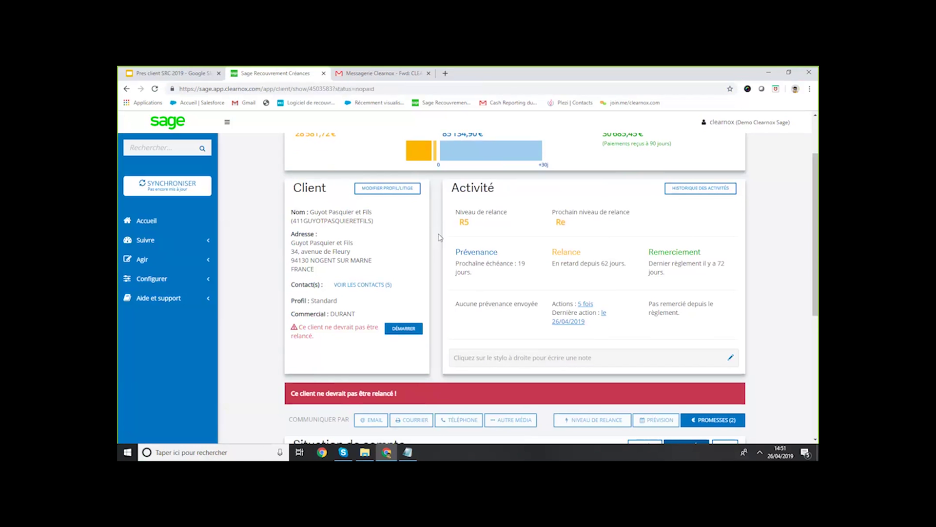
left_click(363, 285)
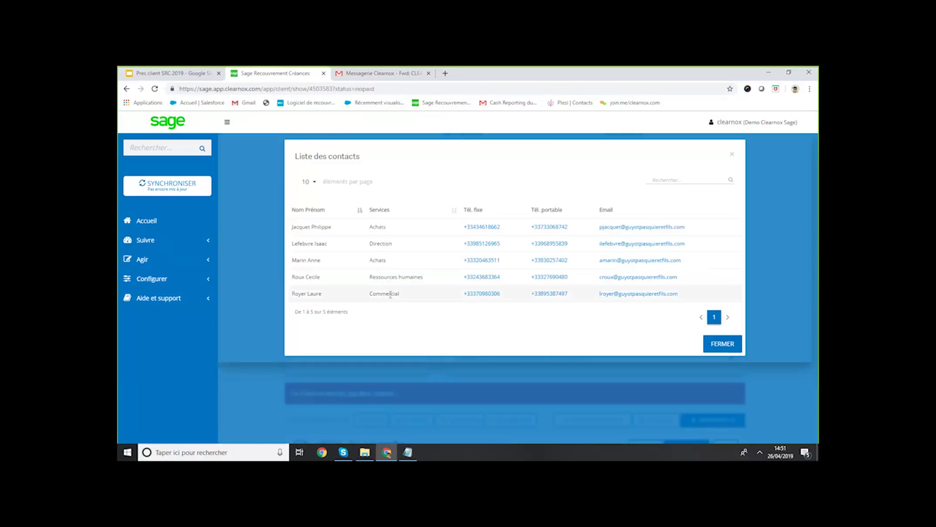
left_click(371, 211)
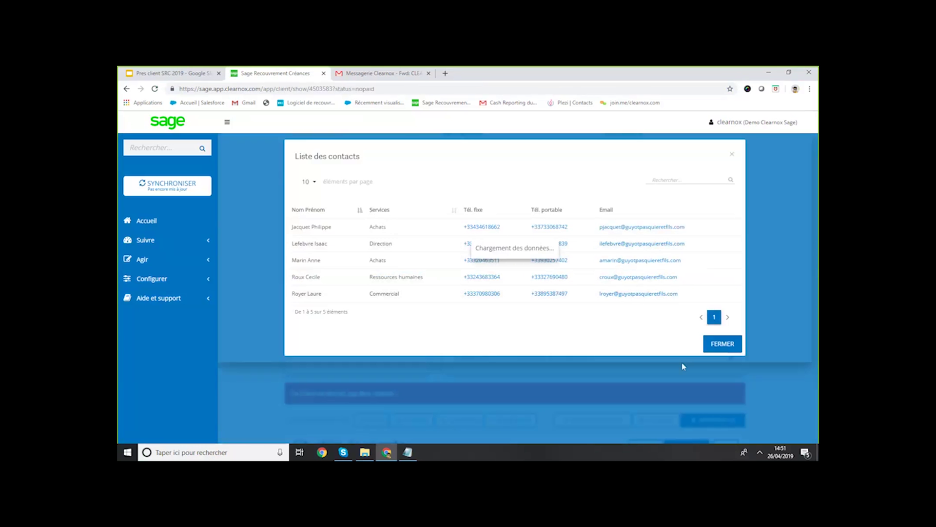
left_click(733, 155)
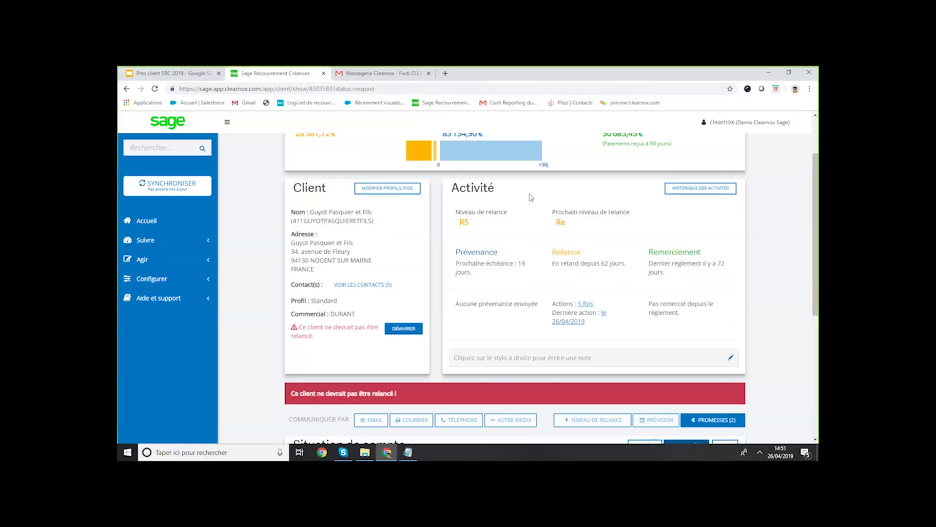
Review the client's current and upcoming reminder levels, and read the two email reminders of 26/04/2019 in the reminder history
left_click_drag(496, 190, 494, 226)
left_click(493, 227)
left_click_drag(567, 223, 551, 209)
left_click(605, 228)
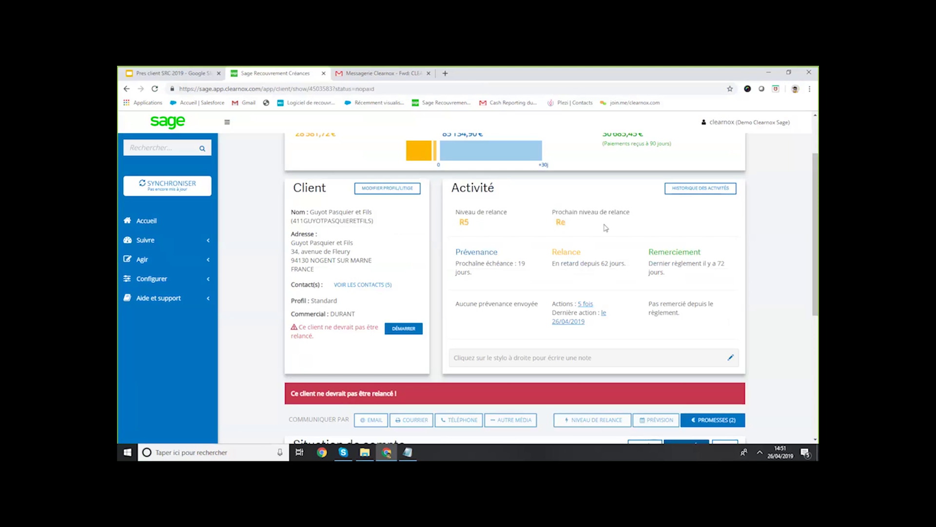
left_click(585, 304)
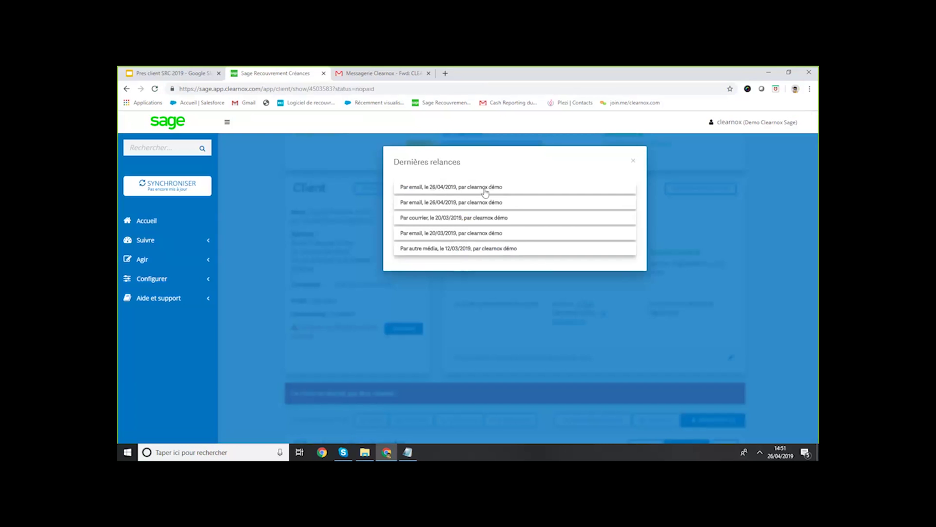
left_click(468, 188)
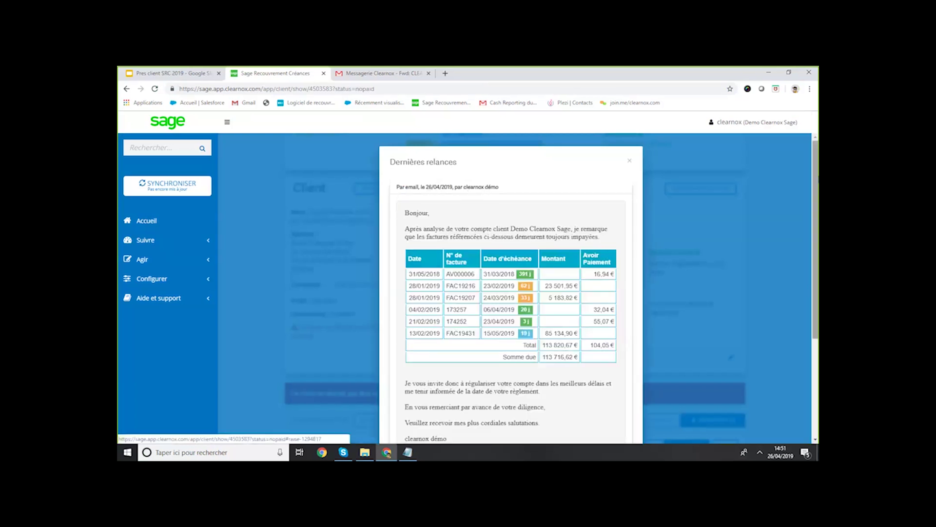
left_click_drag(817, 175, 815, 385)
left_click(468, 362)
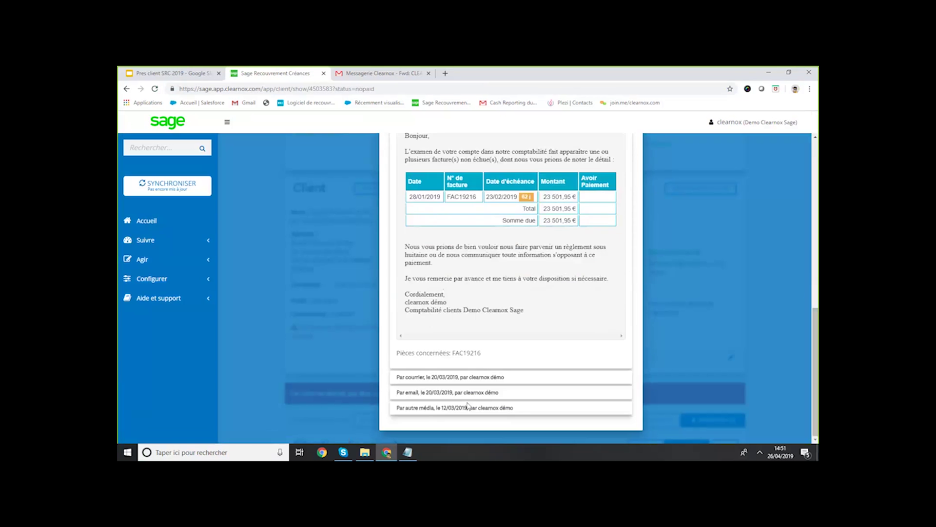
Examine the postal reminder of 20/03/2019 and the other-media note of 12/03/2019 with their related invoices, and close the history
left_click(442, 376)
left_click_drag(813, 300, 816, 369)
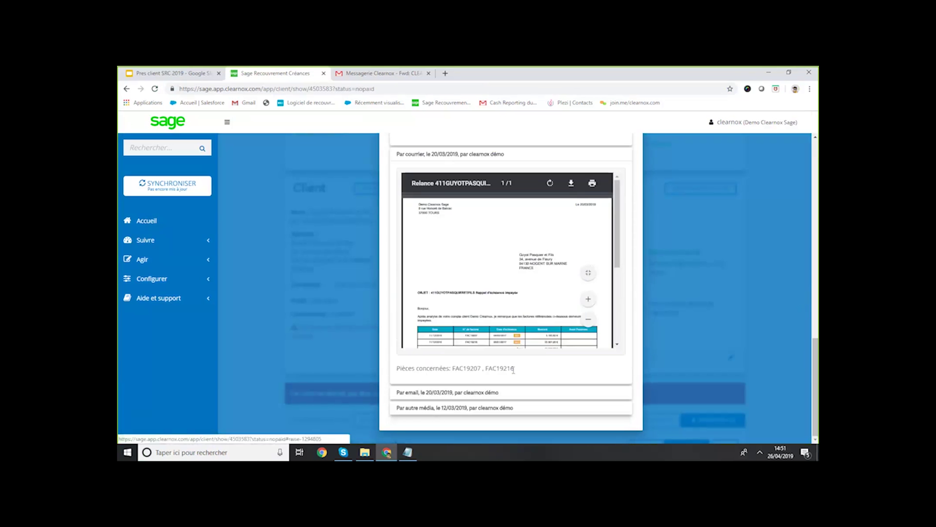
left_click_drag(514, 368, 451, 368)
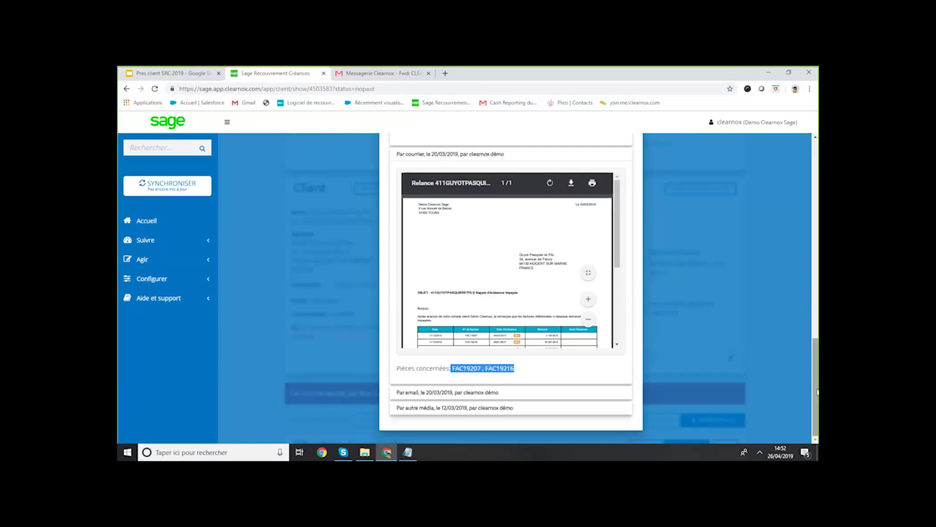
left_click(443, 408)
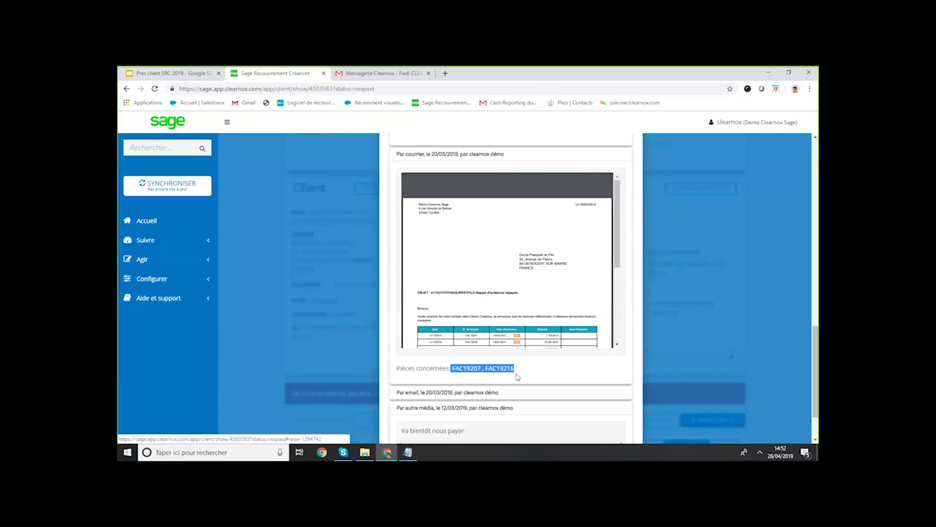
scroll(818, 366, "down", 1)
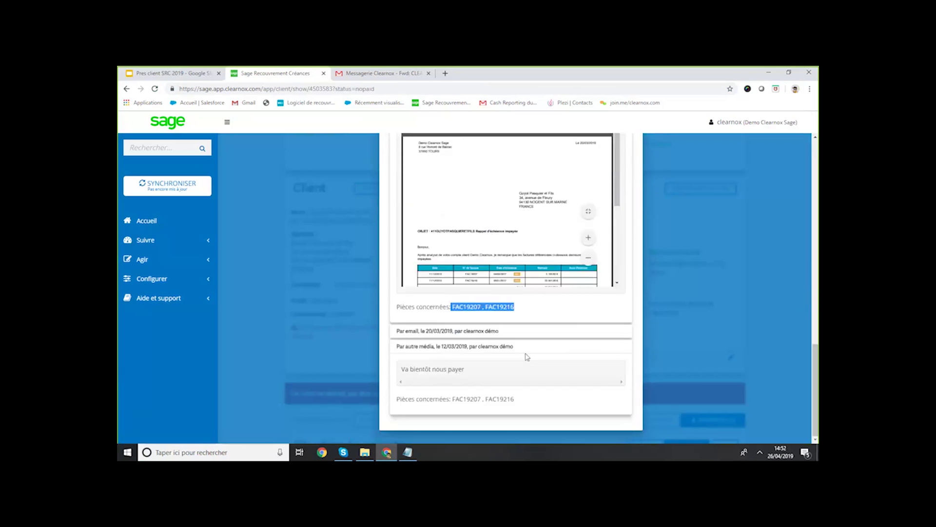
left_click_drag(466, 369, 402, 369)
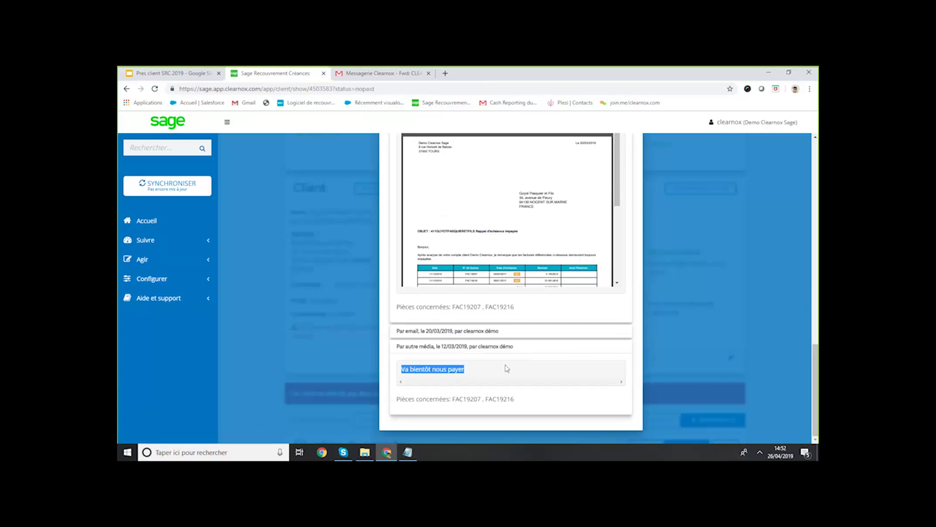
left_click(528, 353)
left_click_drag(817, 366, 818, 161)
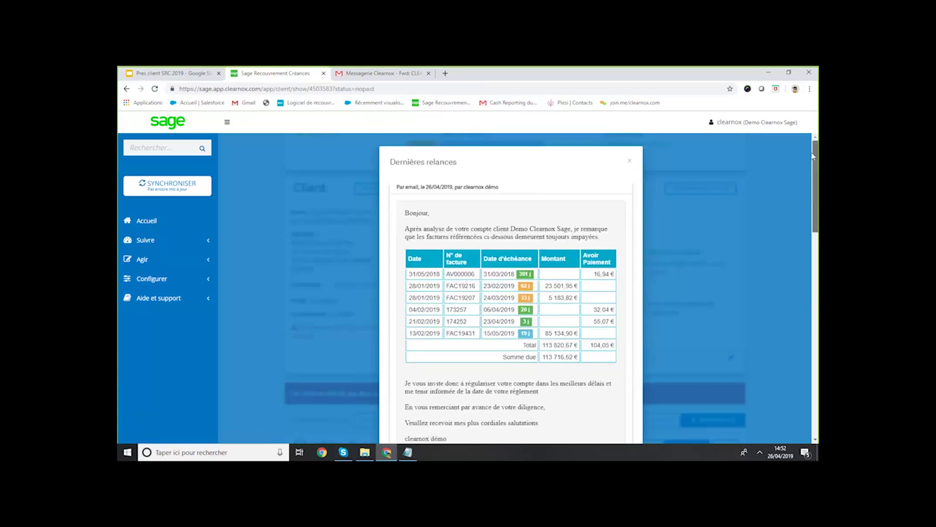
left_click(629, 161)
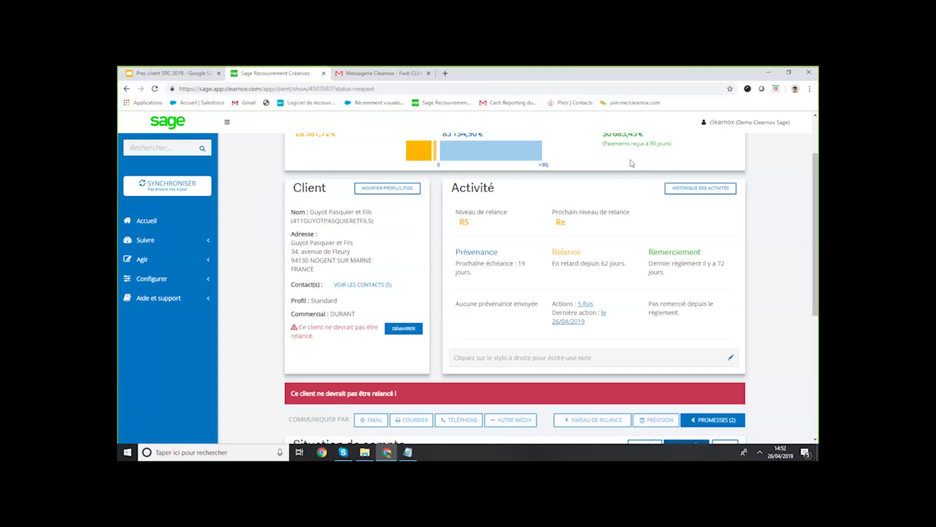
Review the unreconciled invoices and credits in the client's account statement
left_click_drag(815, 234, 815, 354)
left_click_drag(705, 399, 276, 227)
left_click(326, 223)
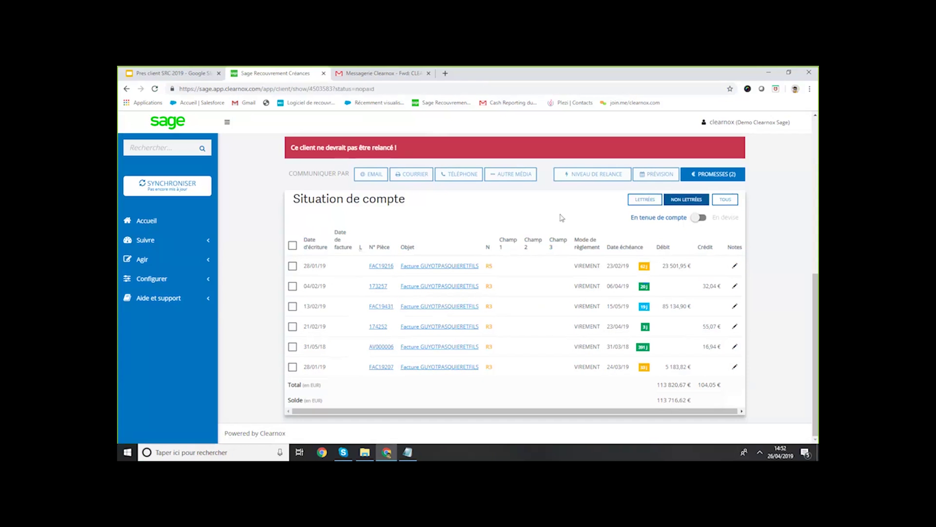
Return to the home dashboard and review the amounts due for the Standard, Grand compte, Export and Interne client profiles
left_click(147, 227)
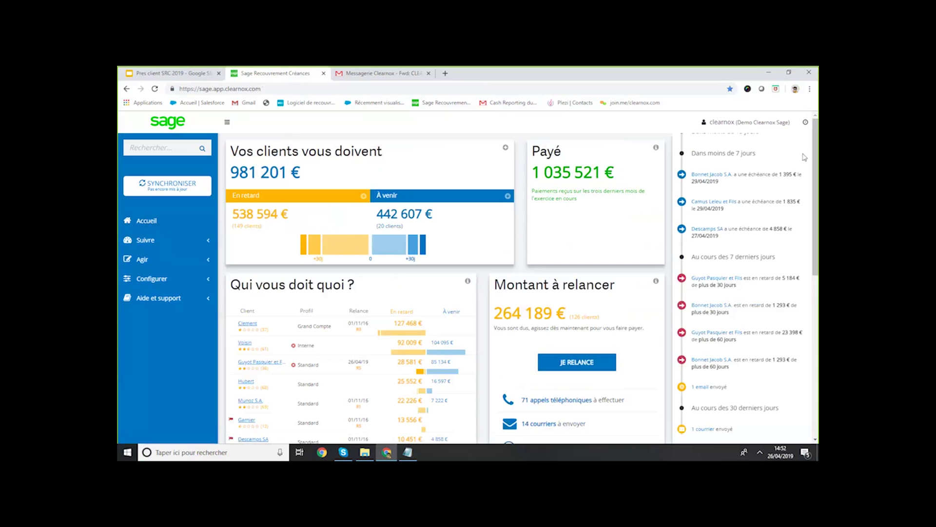
left_click_drag(816, 147, 816, 327)
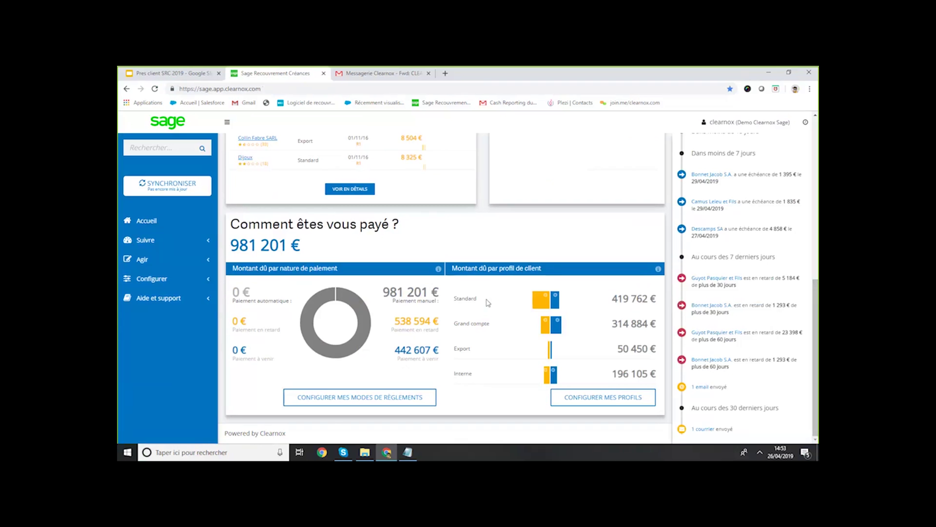
left_click_drag(488, 302, 448, 303)
left_click_drag(505, 326, 450, 324)
left_click_drag(480, 355, 453, 350)
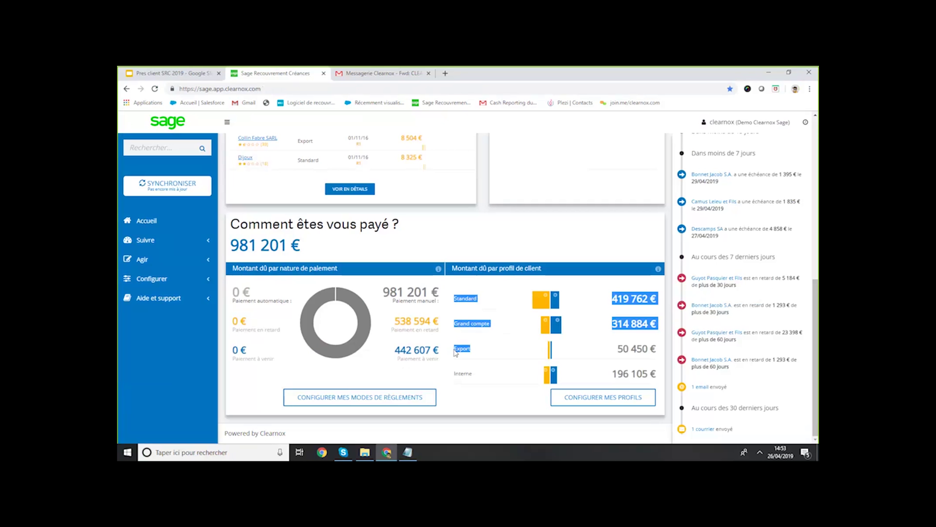
double_click(461, 374)
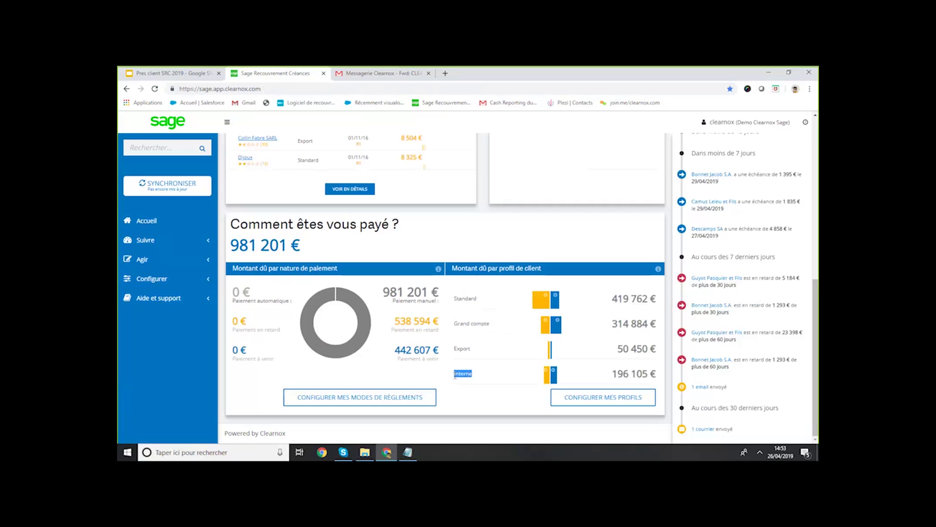
left_click(500, 372)
Go to the scenario configuration and open the settings of the Clients "Standard" avec email scenario
left_click(156, 278)
left_click(157, 315)
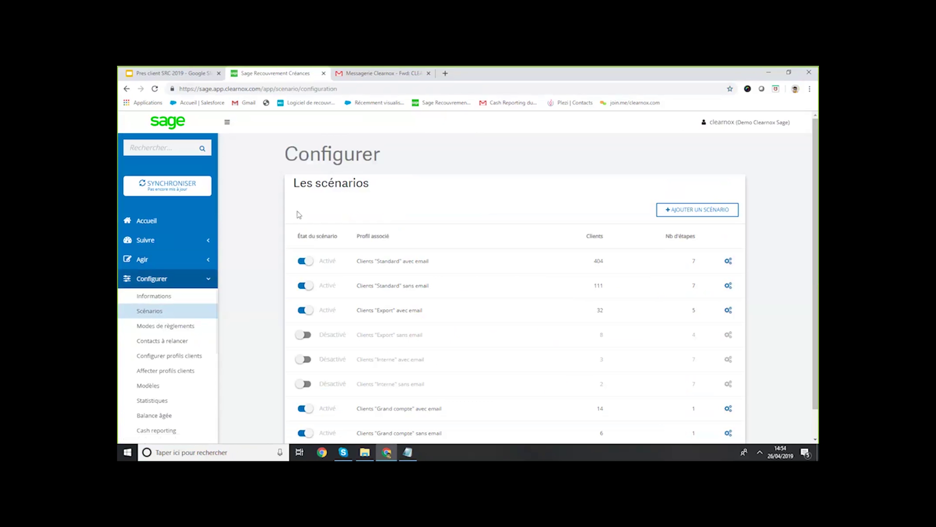
left_click_drag(403, 261, 375, 260)
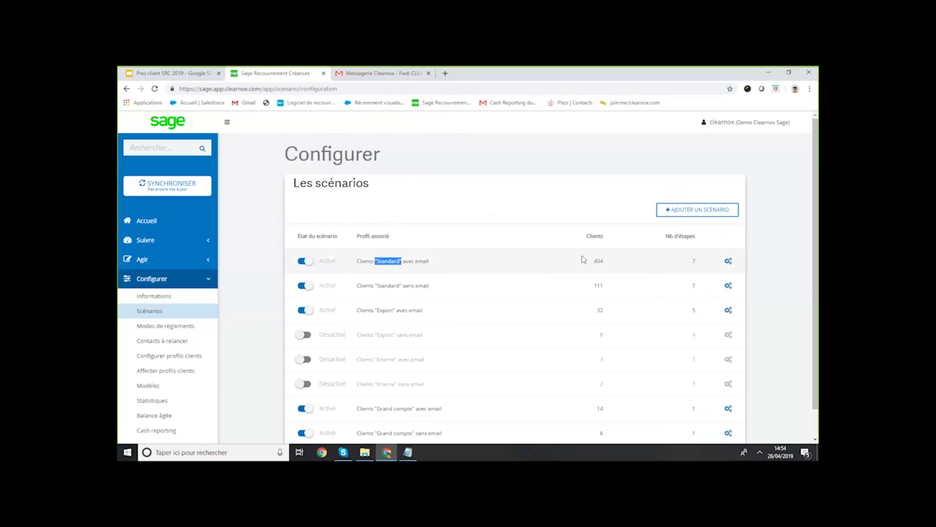
left_click_drag(606, 264, 591, 262)
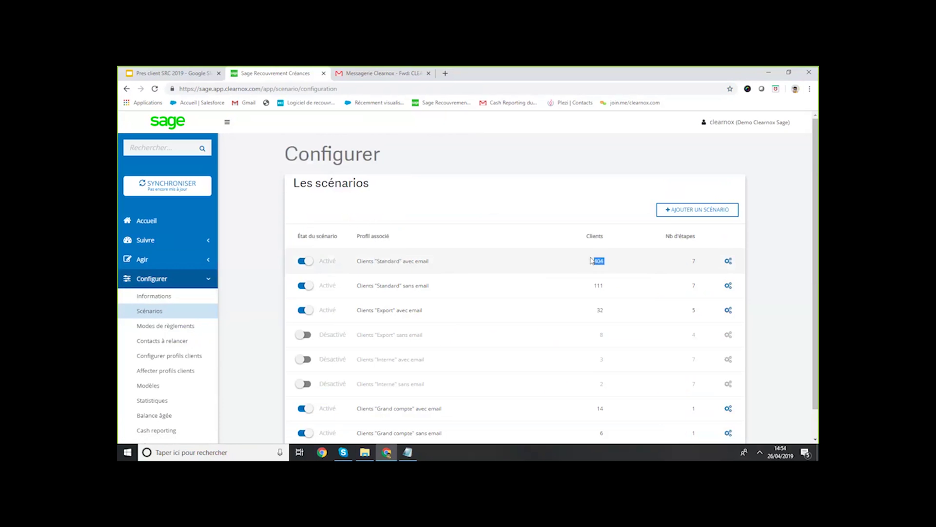
left_click(524, 222)
left_click(729, 263)
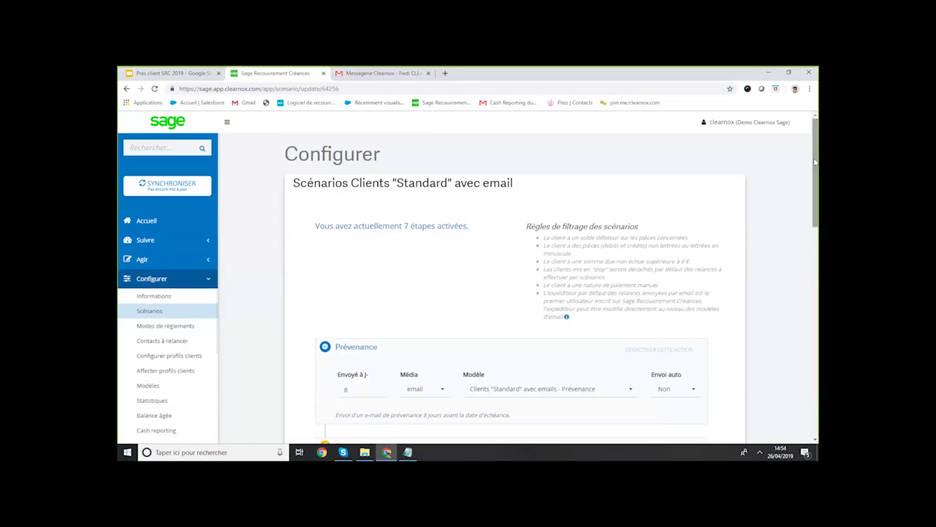
Set the Prévenance stage to be sent 5 days before the due date, with email as its medium
left_click_drag(814, 162, 813, 164)
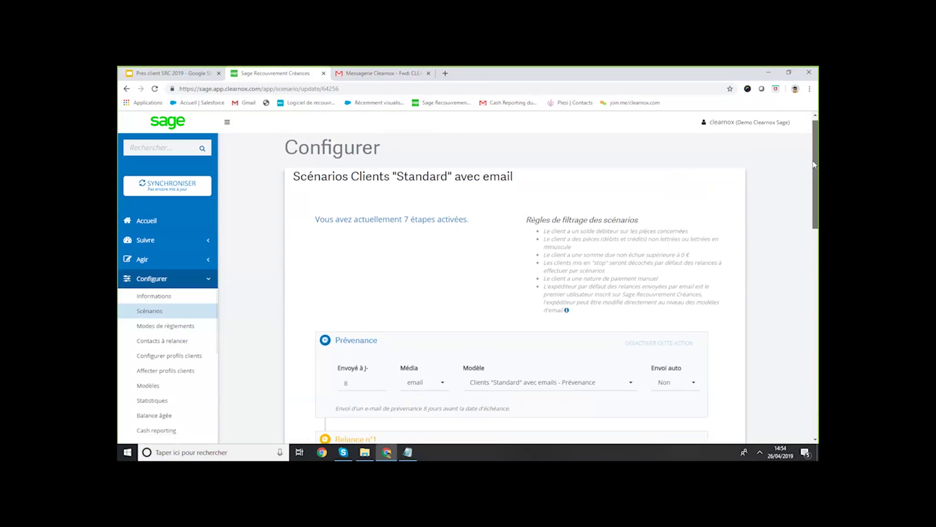
left_click_drag(815, 164, 814, 223)
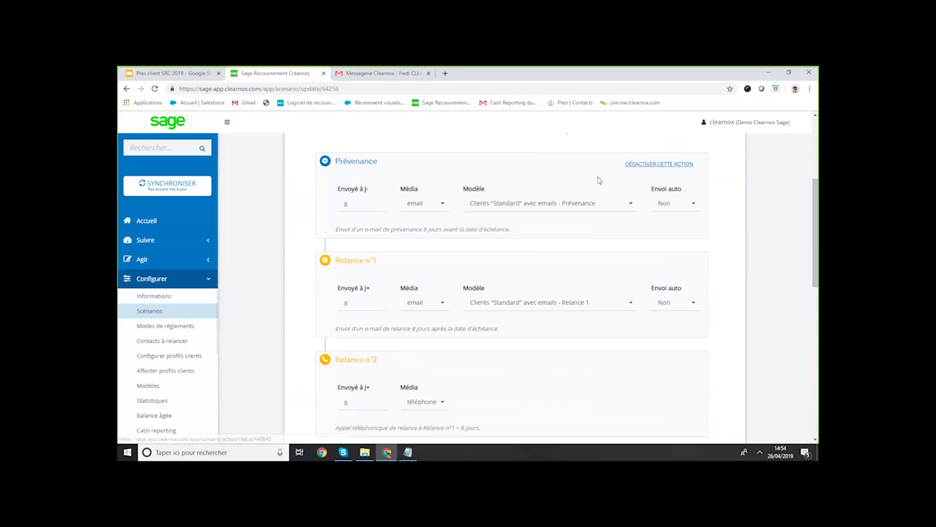
double_click(370, 206)
left_click(371, 207)
left_click(422, 155)
left_click(442, 204)
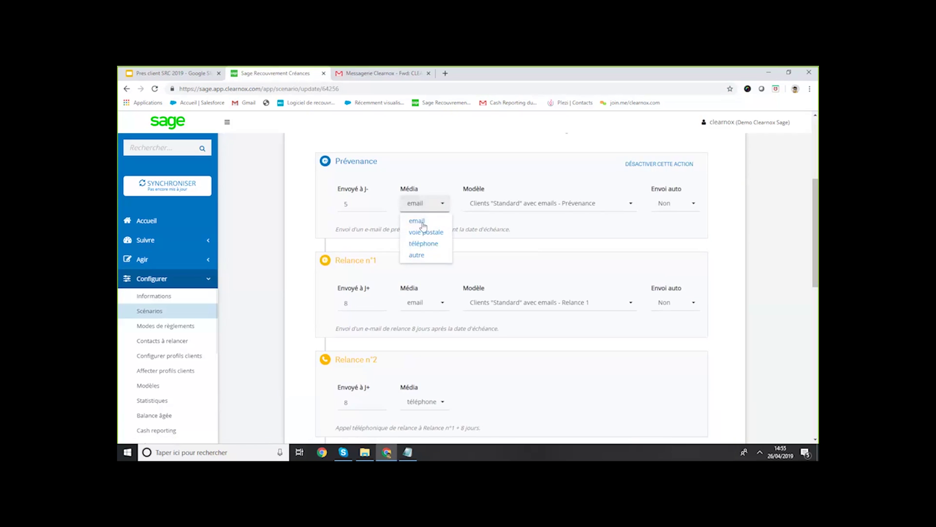
left_click(423, 222)
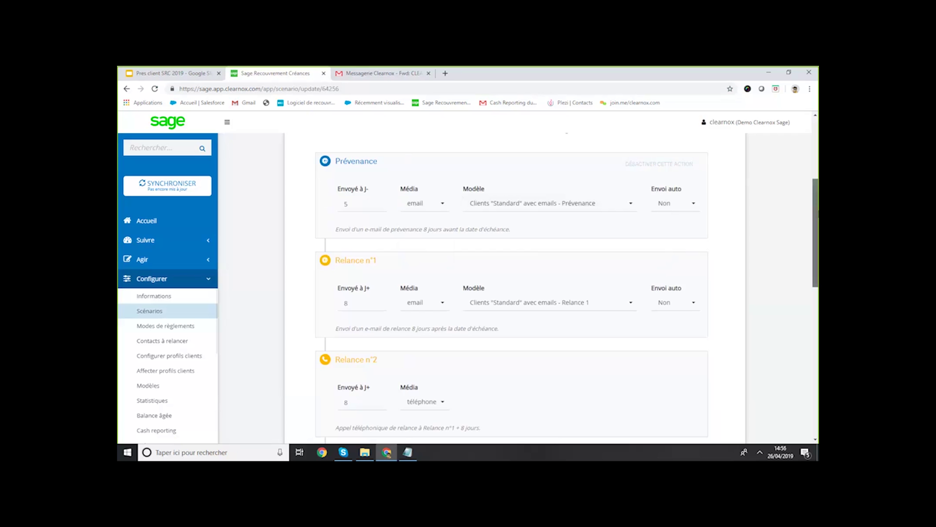
Set the Relance n°1 stage to be sent at J+9
scroll(565, 288, "down", 2)
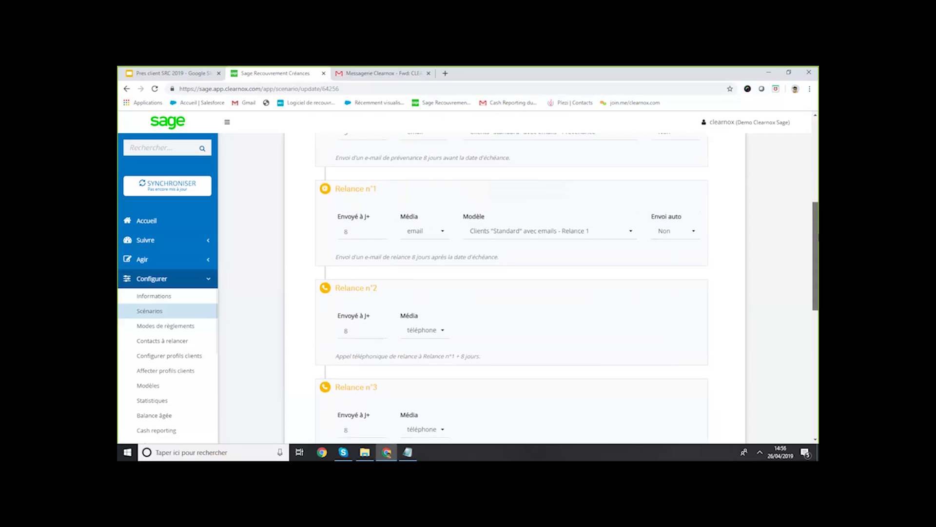
triple_click(371, 229)
left_click(371, 233)
left_click(371, 233)
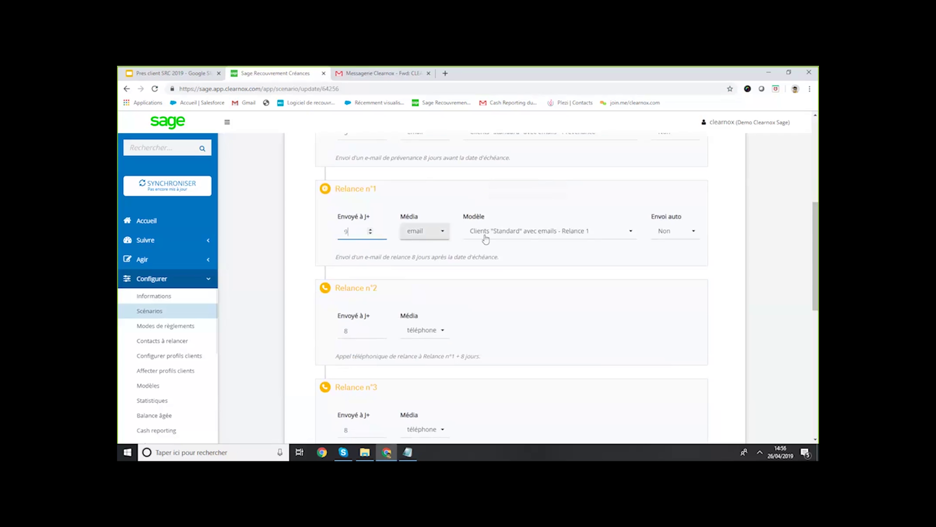
Switch the medium of Relance n°3 to email and review the following reminder stages
scroll(520, 292, "down", 2)
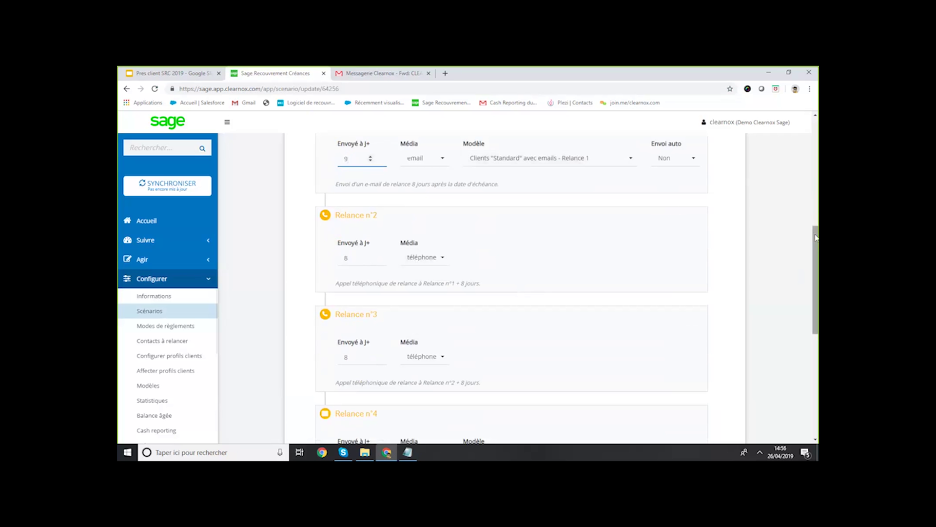
left_click_drag(817, 250, 818, 284)
left_click(430, 252)
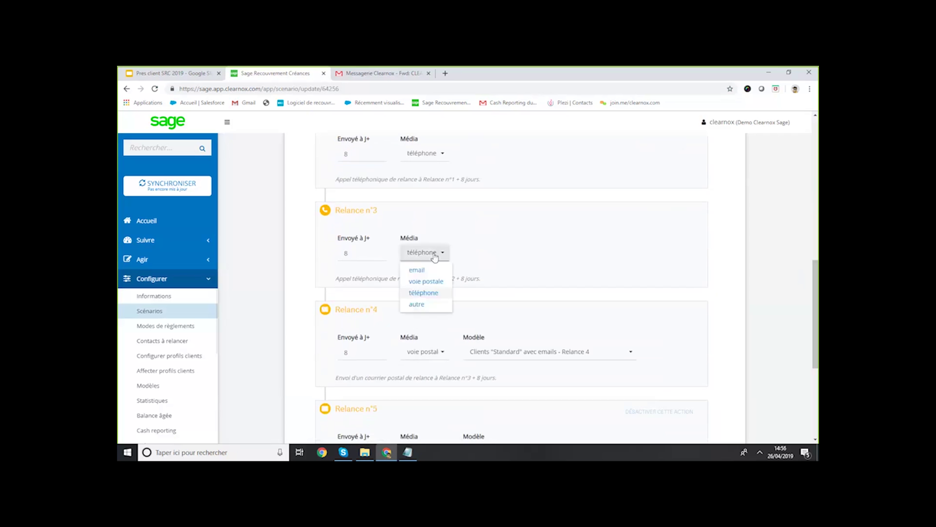
left_click(417, 271)
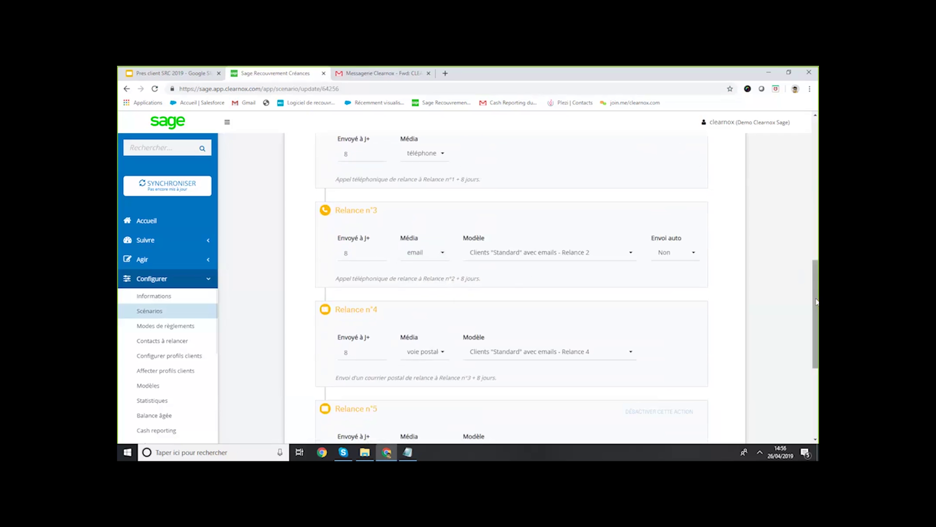
left_click_drag(816, 312, 817, 346)
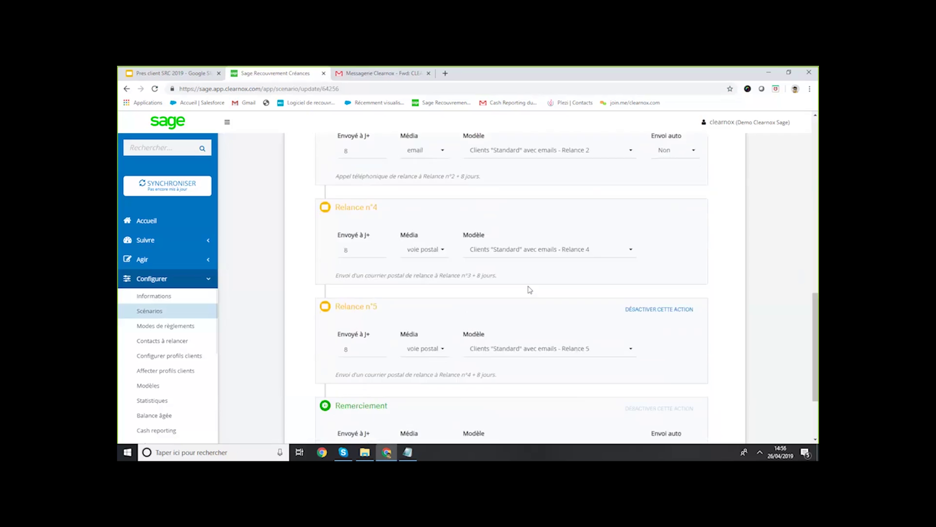
Switch the medium of Relance n°4 to téléphone and review the remaining stages through Remerciement
left_click(426, 250)
left_click(424, 289)
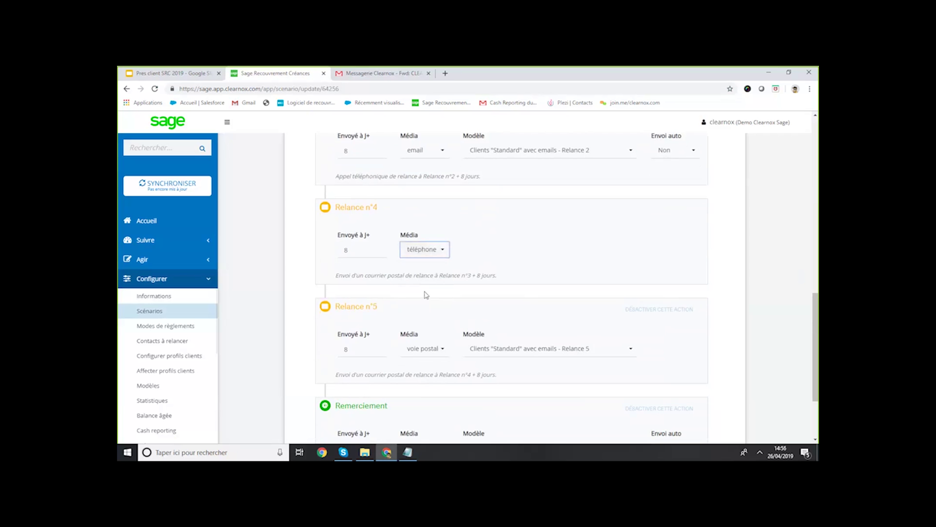
left_click_drag(817, 315, 819, 351)
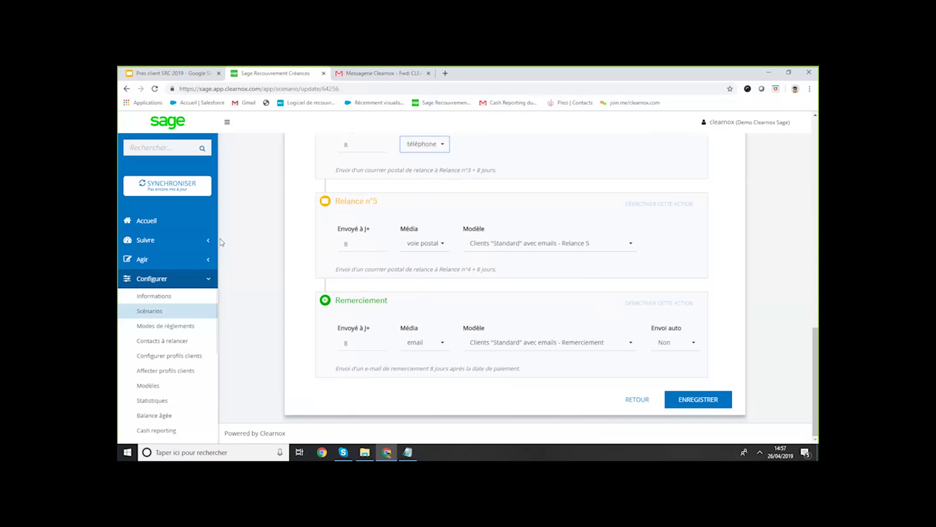
Return to the home dashboard and review the amount to chase along with the pending calls and letters
left_click(171, 223)
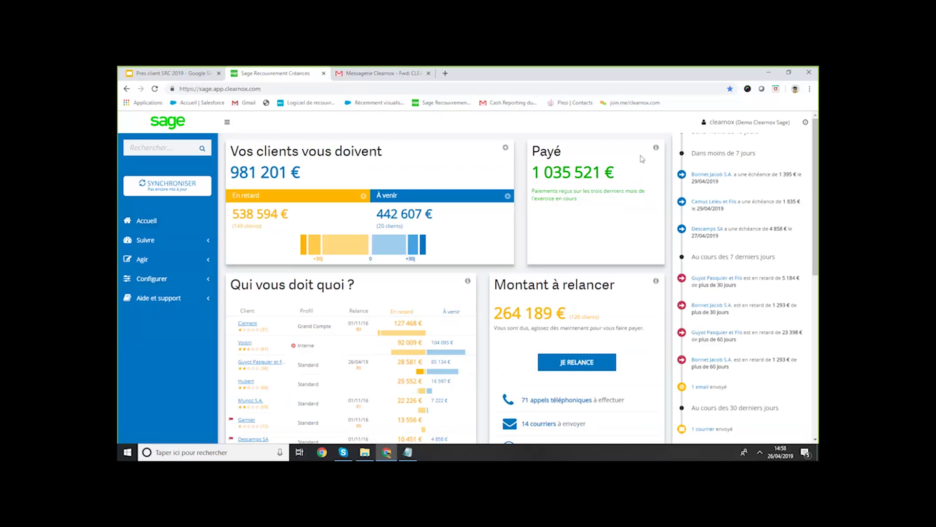
left_click_drag(818, 140, 819, 185)
left_click_drag(588, 353, 487, 194)
left_click(641, 193)
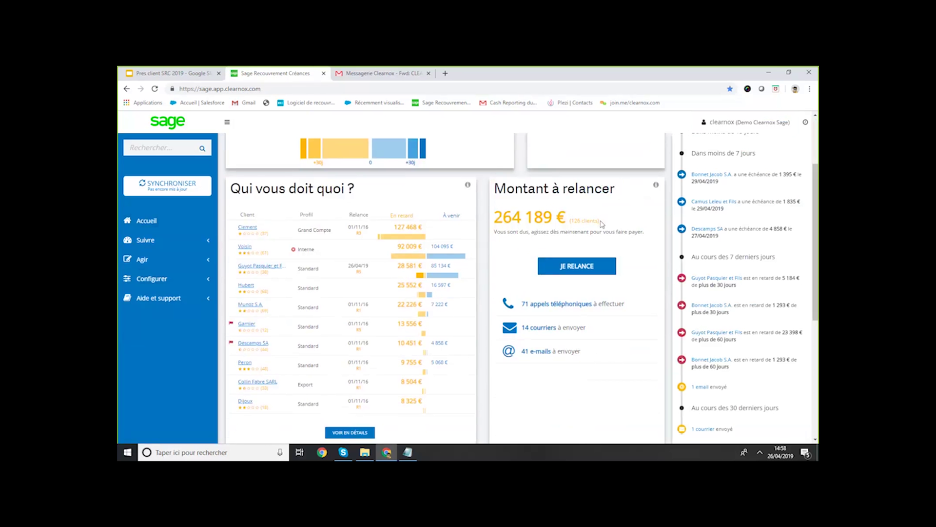
left_click_drag(602, 224, 487, 221)
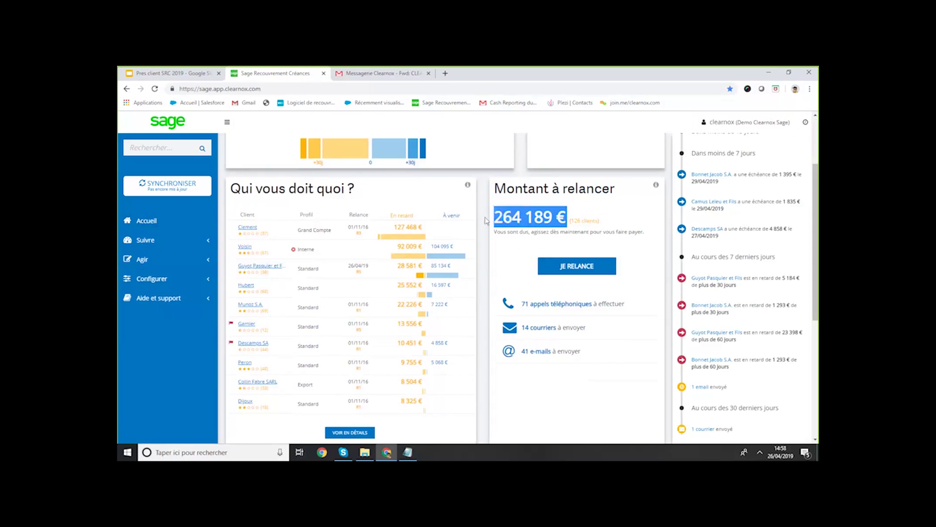
left_click(628, 206)
left_click_drag(641, 308, 518, 308)
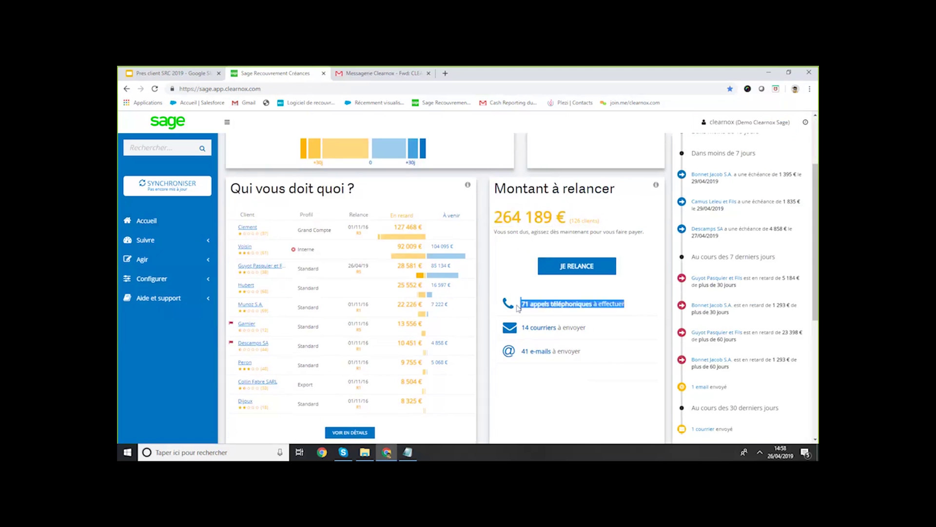
left_click_drag(587, 328, 517, 335)
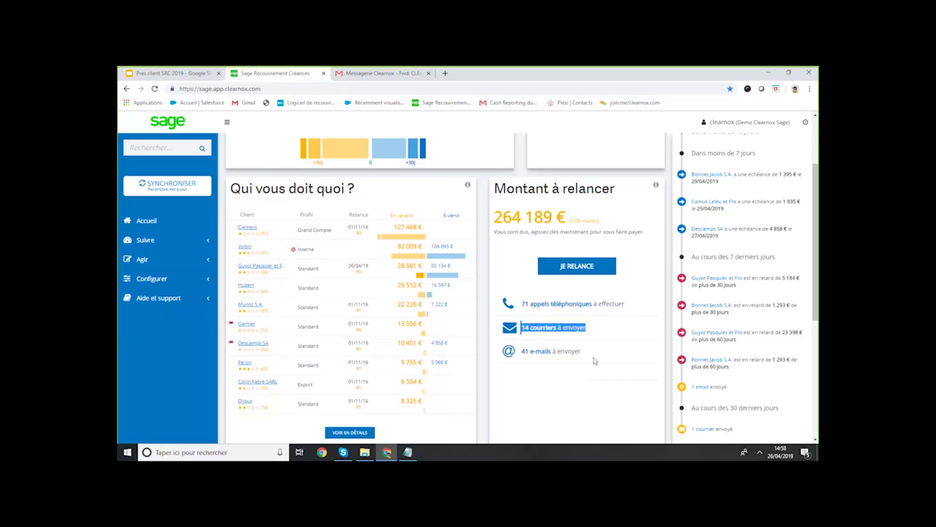
Open the pending reminders by scenario and examine the email actions due today
left_click(628, 268)
left_click(586, 268)
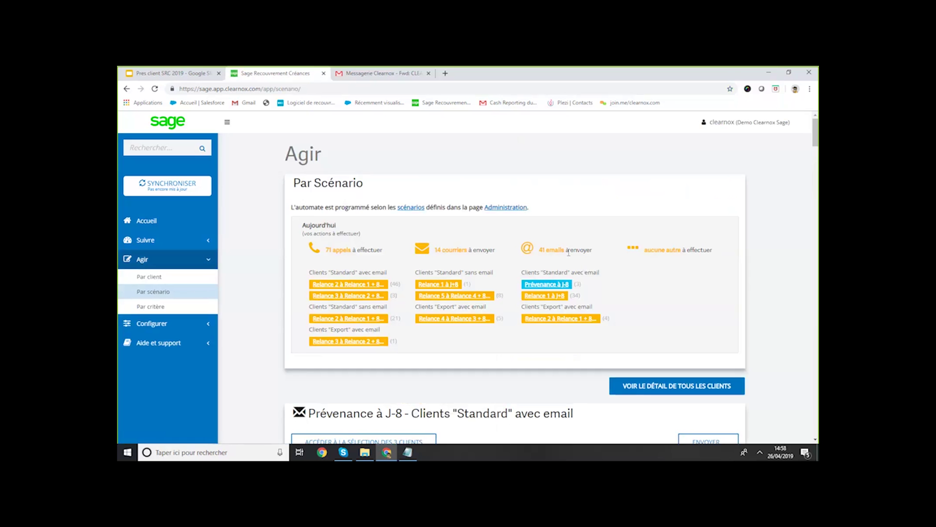
left_click_drag(568, 252, 543, 272)
left_click_drag(572, 295, 578, 295)
left_click_drag(569, 273, 543, 273)
left_click(610, 295)
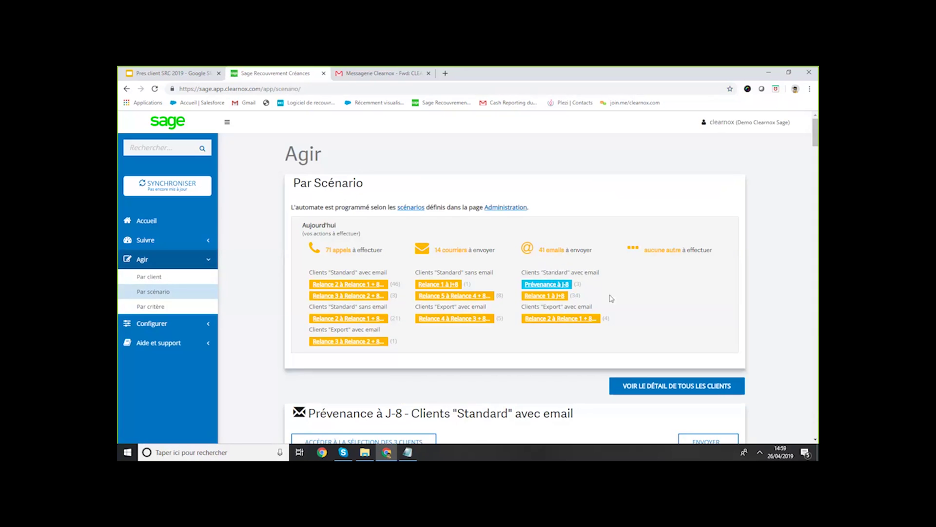
Open the Relance 1 à J+8 list for Clients "Standard" avec email, then exclude the second client and include it again
left_click(555, 297)
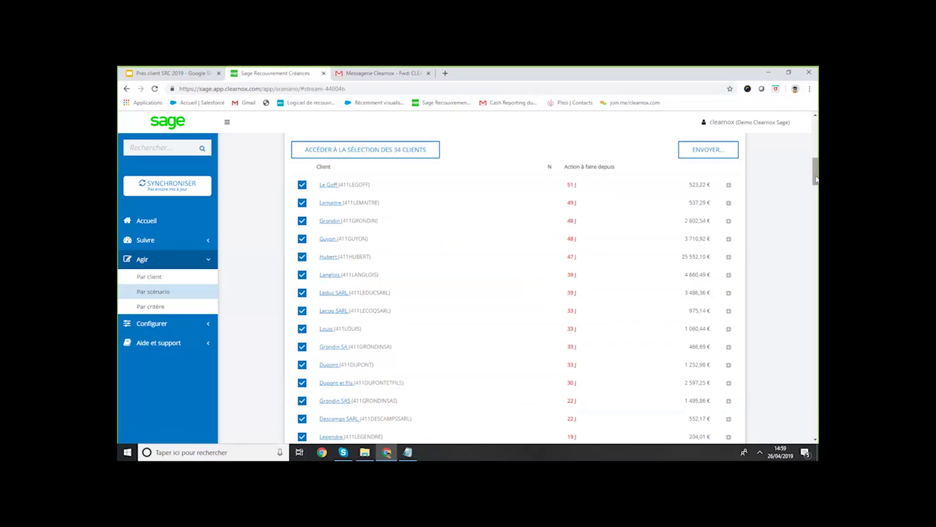
mouse_move(815, 180)
left_mouse_down()
mouse_move(815, 194)
mouse_move(816, 175)
left_mouse_up()
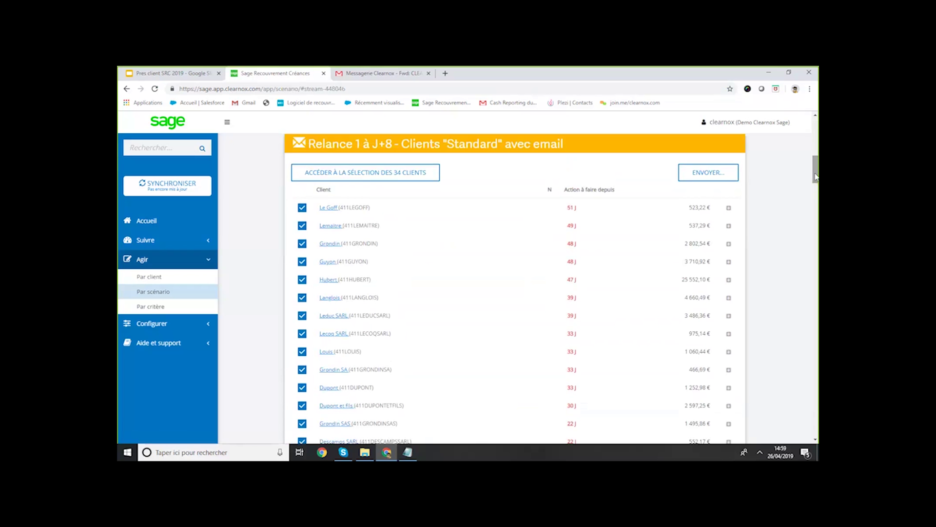
left_click(303, 226)
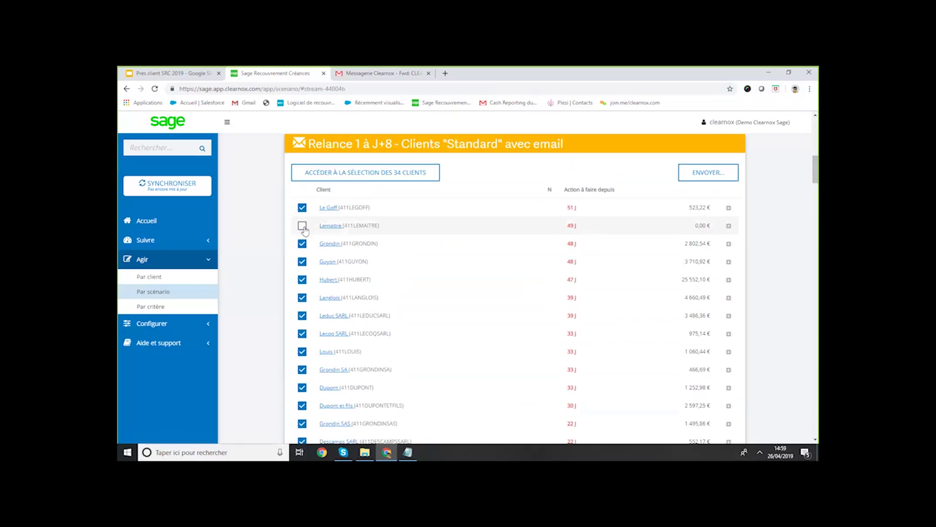
left_click(302, 226)
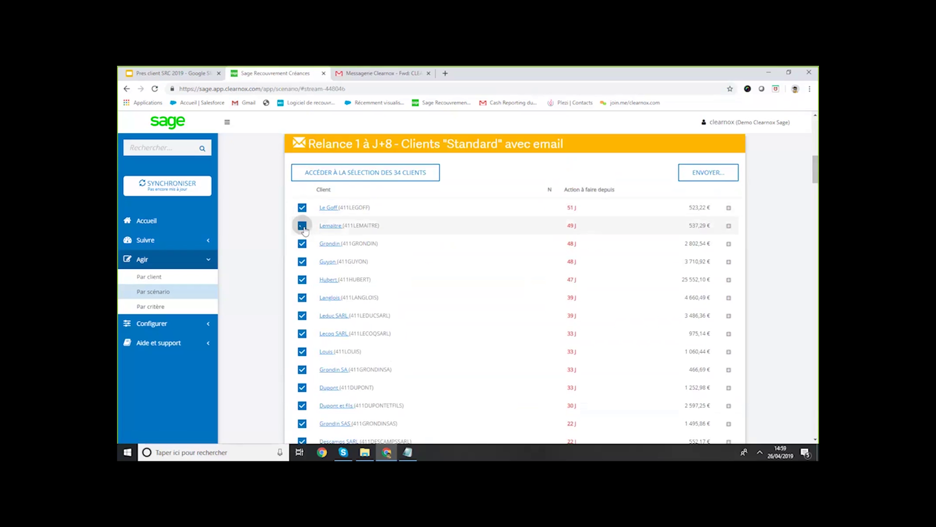
Expand the fifth client's invoices, then exclude the invoice due 02/03/2019 and include it again
left_click(728, 280)
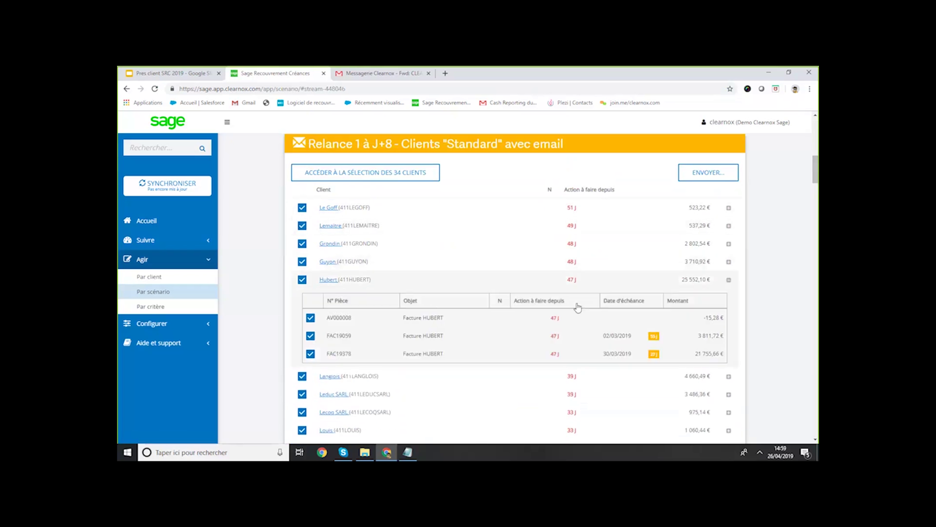
left_click(310, 335)
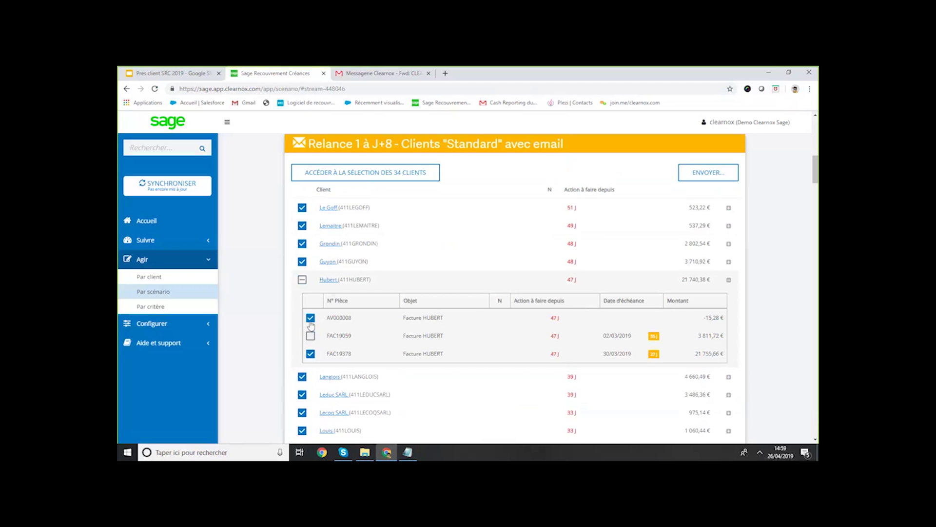
left_click(310, 336)
left_click(310, 336)
left_click(310, 336)
Bring up the send confirmation for the Relance 1 emails, check the number of clients and cancel the sending
mouse_move(815, 173)
left_mouse_down()
mouse_move(814, 188)
mouse_move(814, 176)
left_mouse_up()
left_click(718, 157)
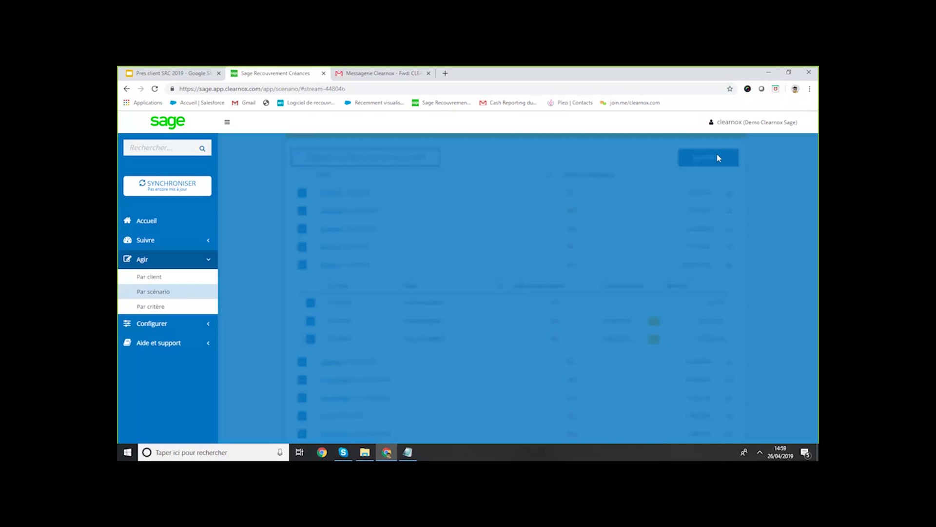
left_click_drag(476, 198, 439, 197)
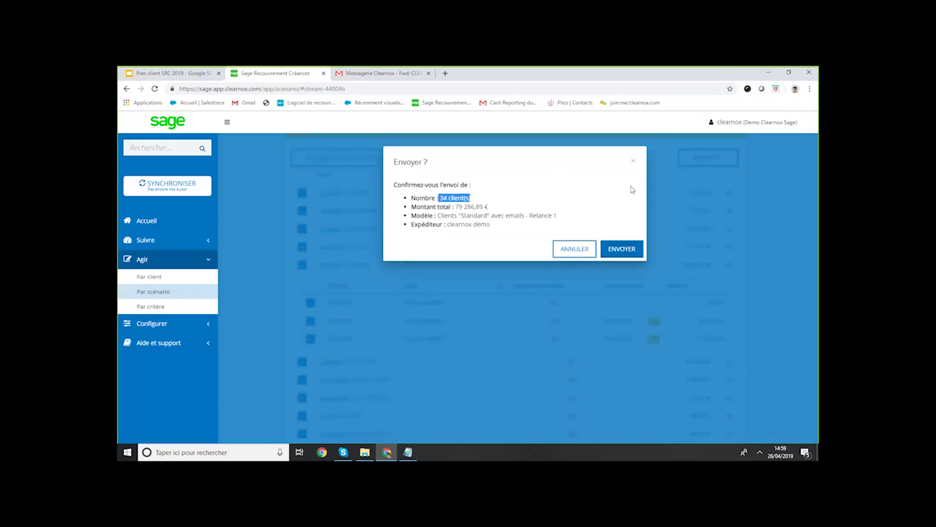
left_click(634, 162)
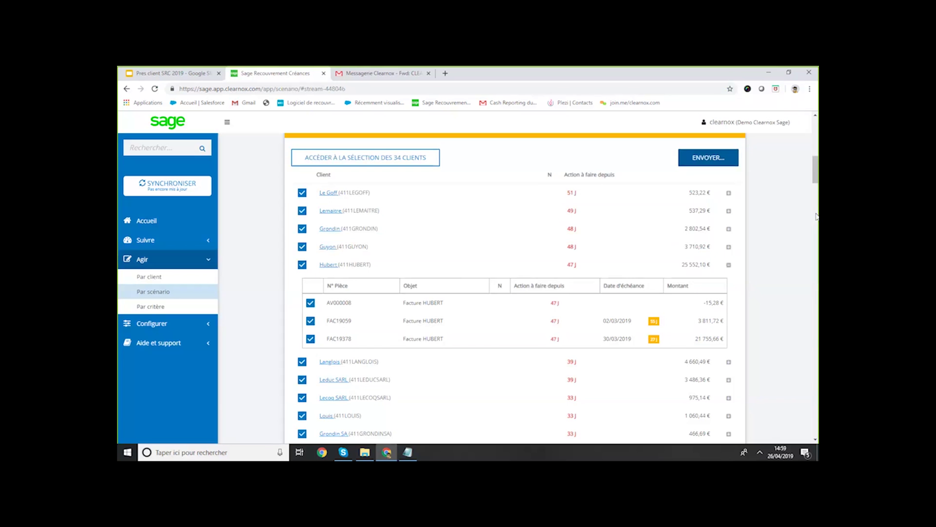
Return to the scenario overview and examine the Relance 1 à J+8 entry among the emails to send
left_click_drag(817, 164, 816, 124)
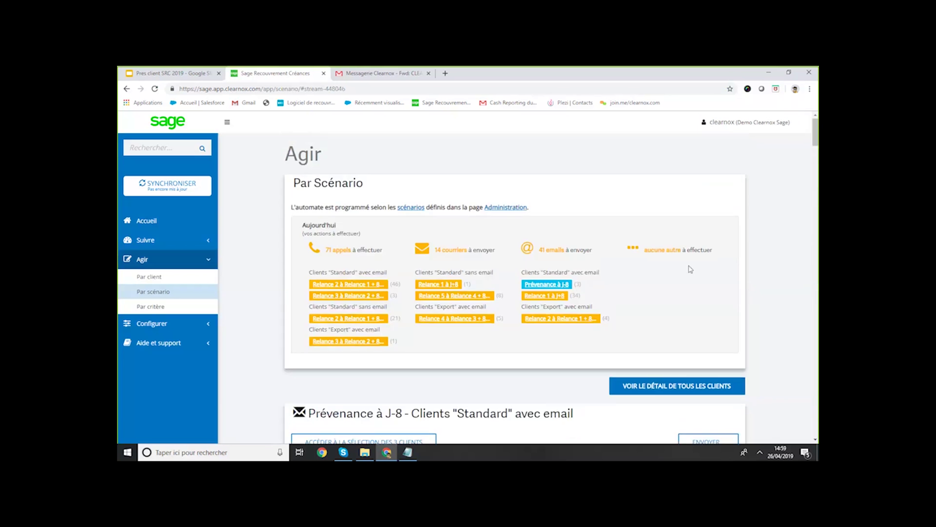
left_click_drag(690, 268, 596, 290)
left_click(591, 293)
left_click_drag(592, 294, 524, 296)
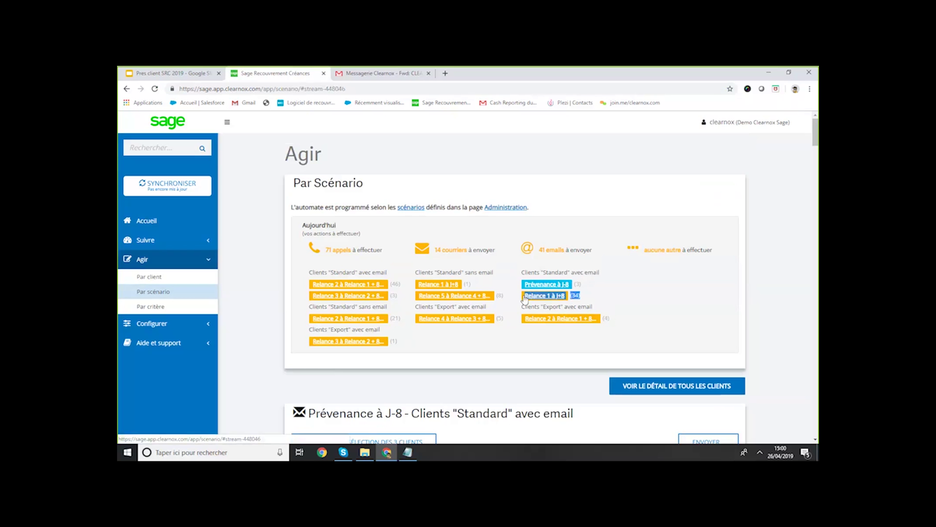
left_click(594, 306)
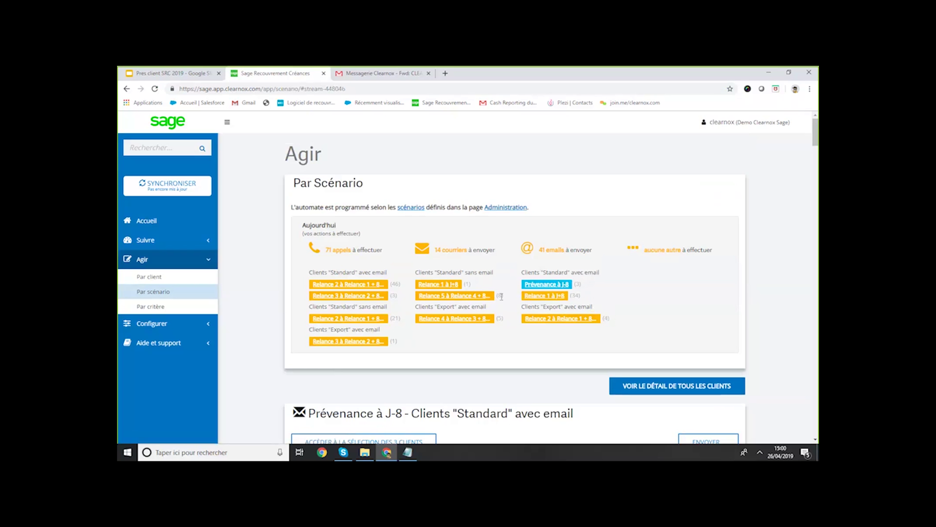
Review the postal list Relance 5 à Relance 4 + 8 jours for Clients "Standard" sans email, then return to the overview
left_click(478, 298)
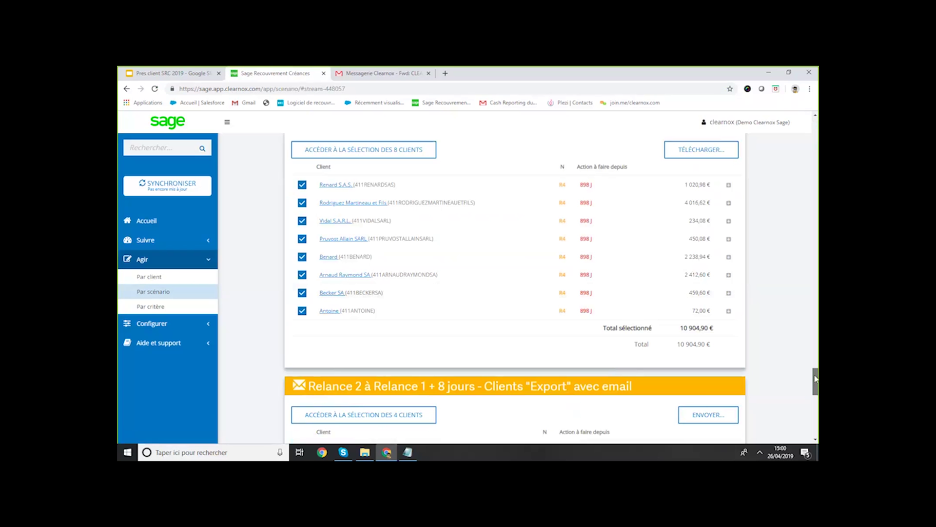
scroll(815, 374, "up", 1)
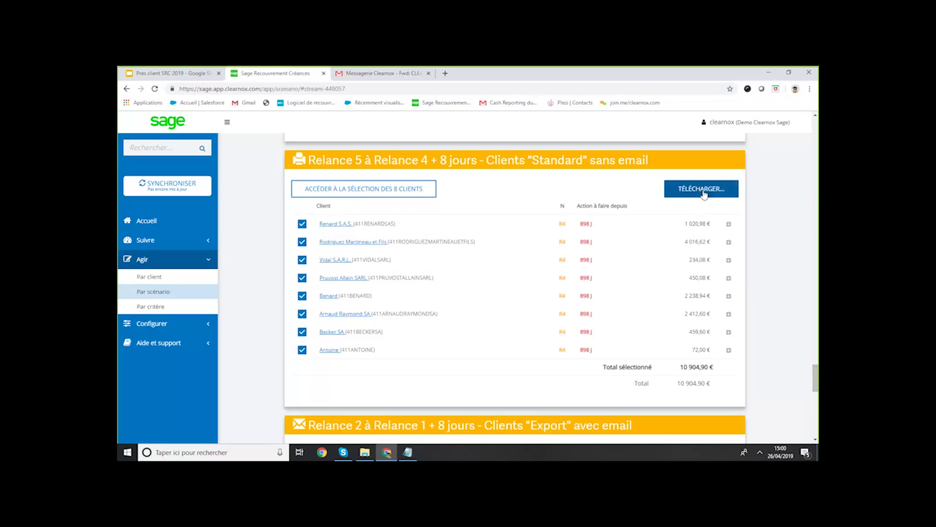
scroll(514, 292, "up", 10)
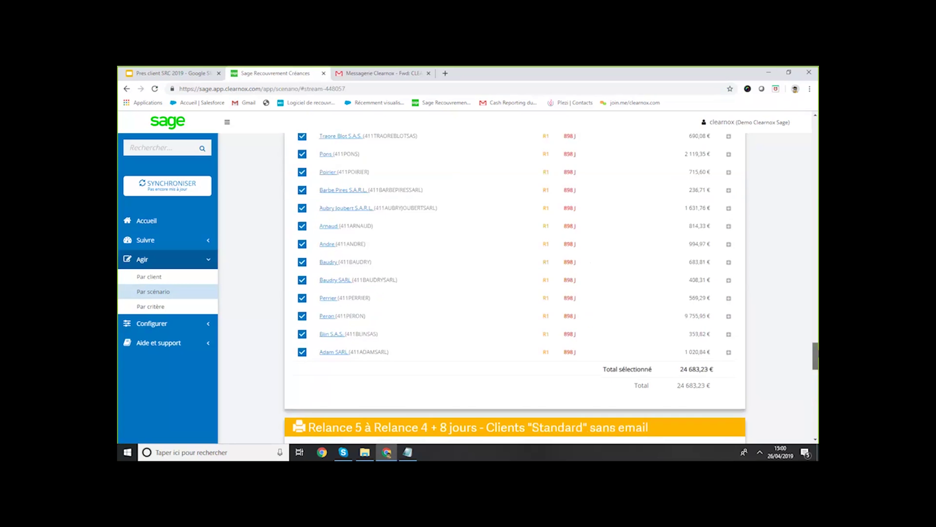
left_click_drag(817, 343, 817, 137)
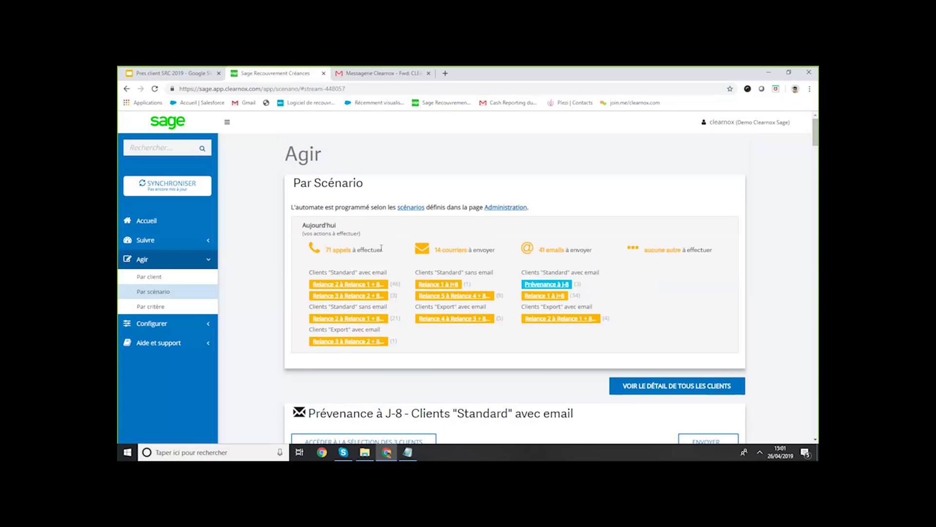
Open the phone list Relance 2 à Relance 1 + 8 jours for Clients "Standard" avec email and access its client selection
left_click_drag(382, 248, 324, 249)
left_click(411, 215)
left_click(359, 286)
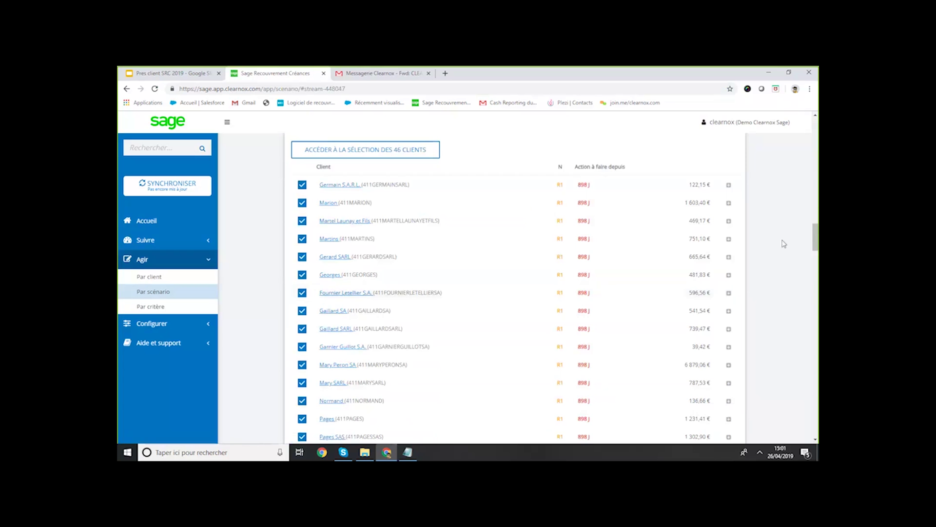
left_click_drag(816, 241, 817, 236)
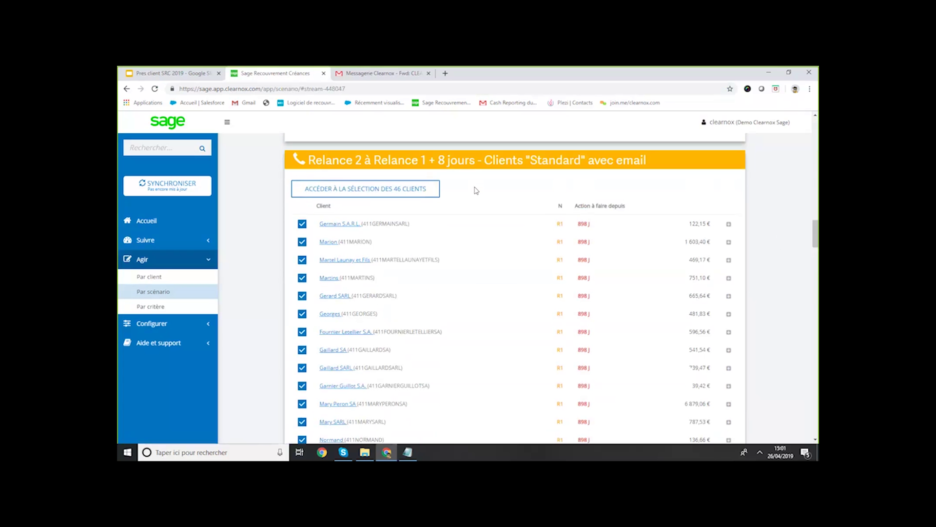
left_click(393, 191)
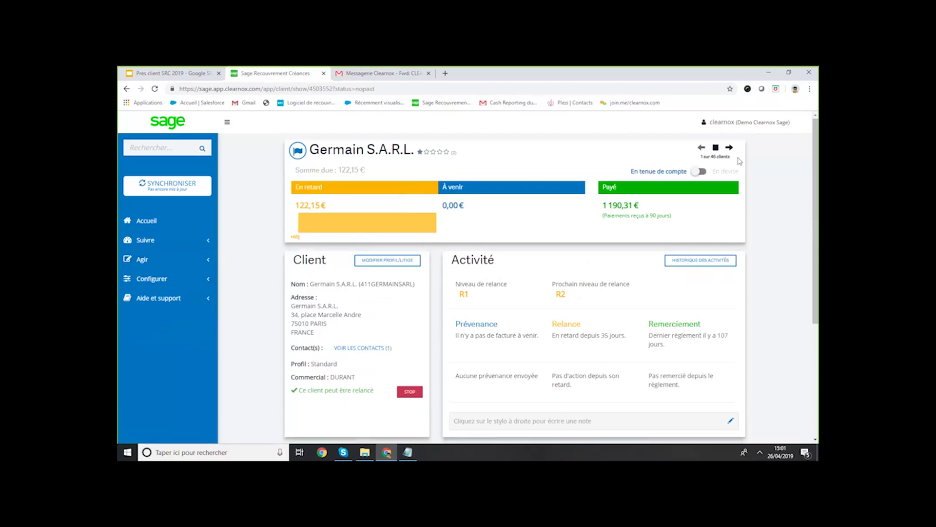
Go to the next client record in the selection and come back to the first one
mouse_move(727, 156)
left_mouse_down()
mouse_move(700, 156)
mouse_move(730, 157)
left_mouse_up()
left_click(729, 147)
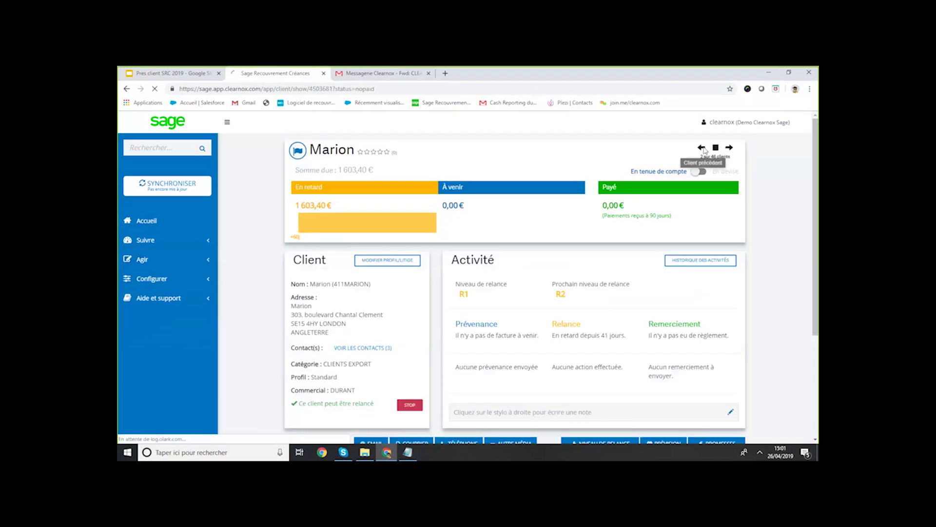
left_click(702, 148)
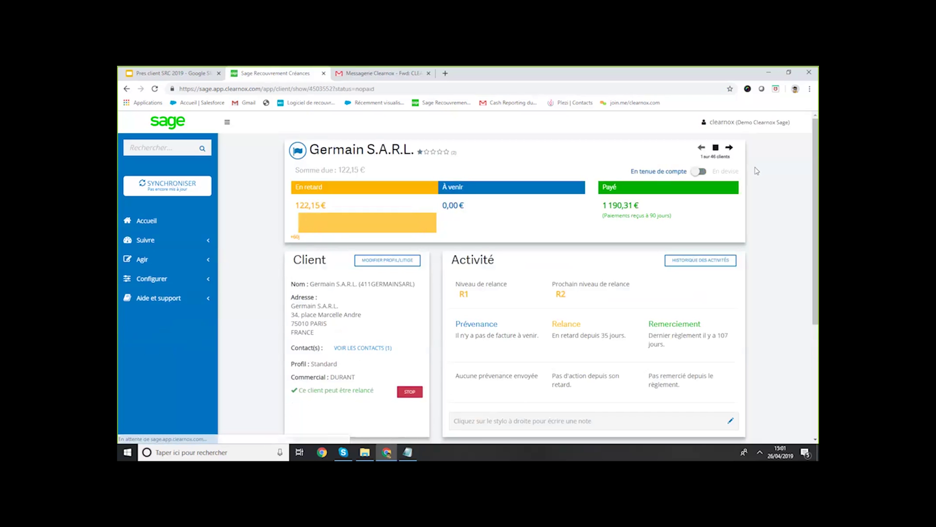
View the first client's contact list and close it
scroll(680, 192, "down", 1)
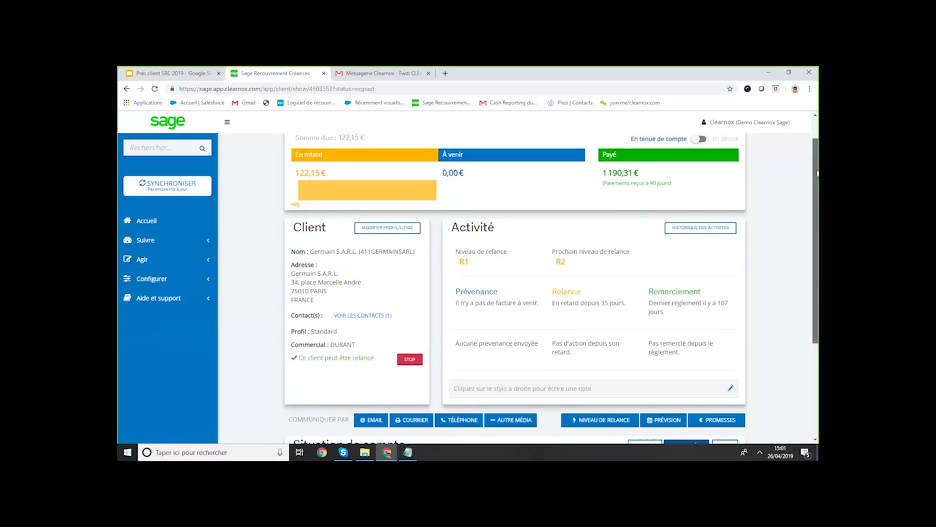
left_click(368, 313)
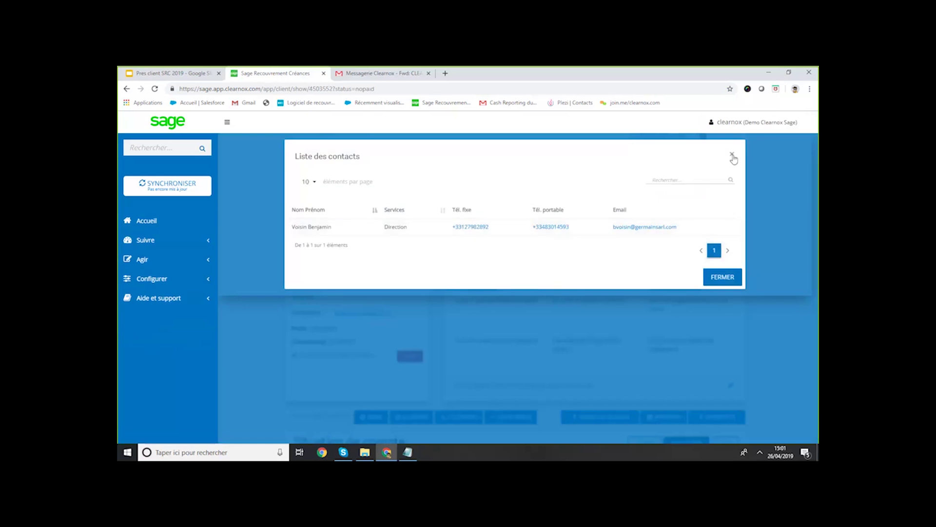
left_click(733, 158)
Record a phone reminder for Germain S.A.R.L. dated 26/04/2019 with the comment "testtttttttttttttttt"
scroll(506, 323, "down", 5)
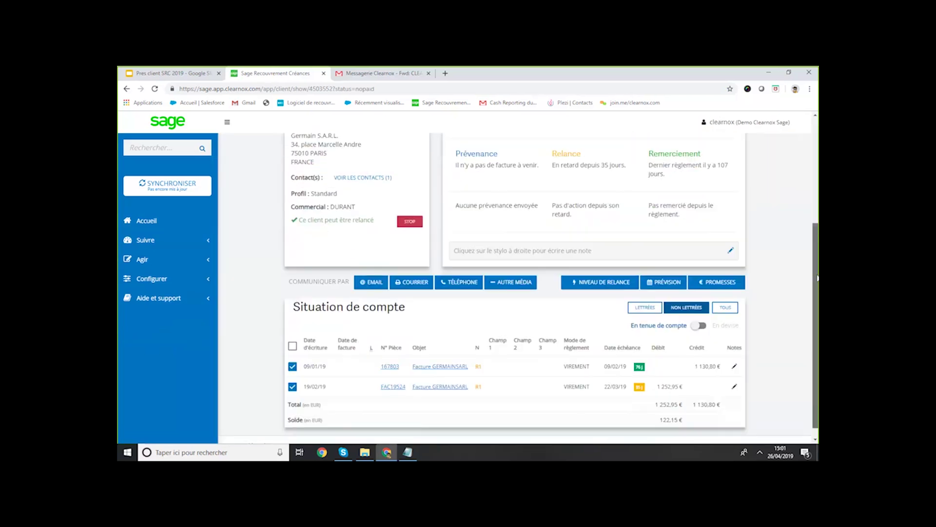
left_click(460, 281)
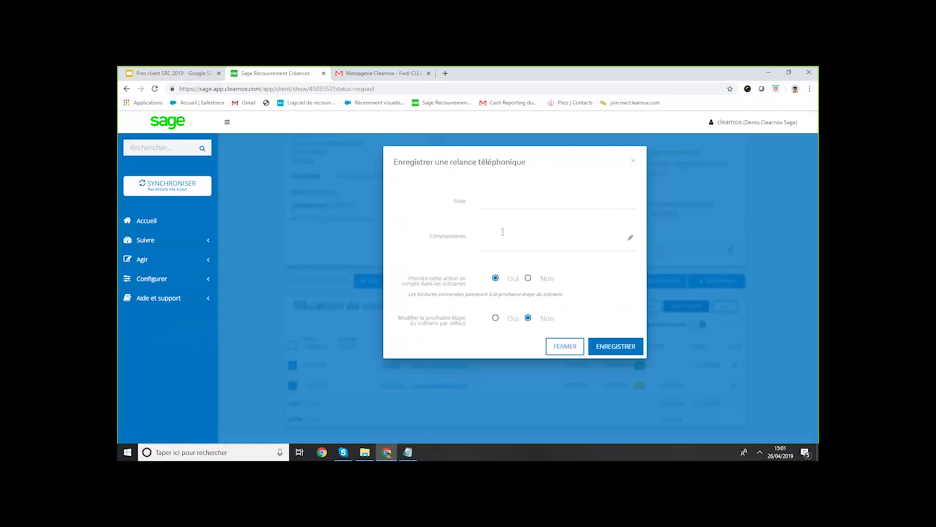
left_click(504, 202)
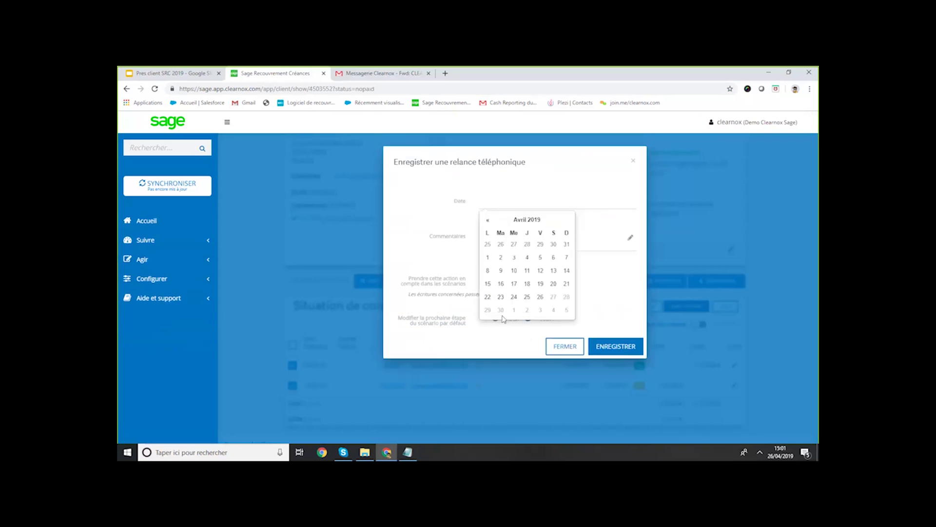
left_click(540, 296)
left_click(585, 244)
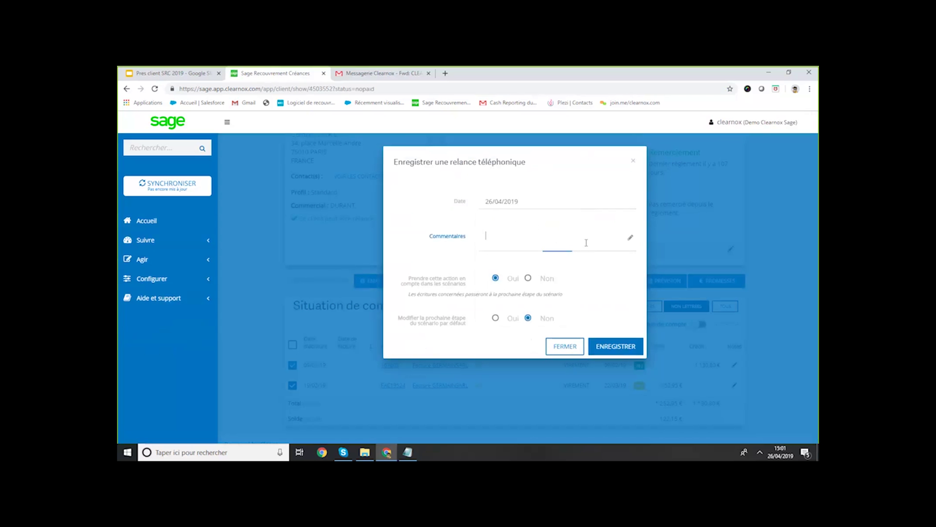
type("testtttttttttttttttt")
left_click(614, 347)
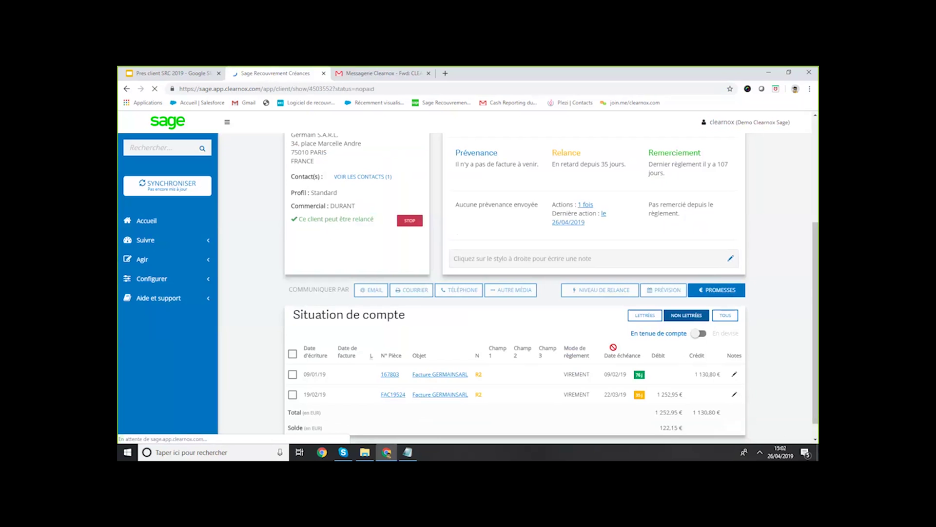
Check the client's current and next reminder levels in the activity summary
scroll(818, 225, "up", 2)
scroll(817, 225, "up", 2)
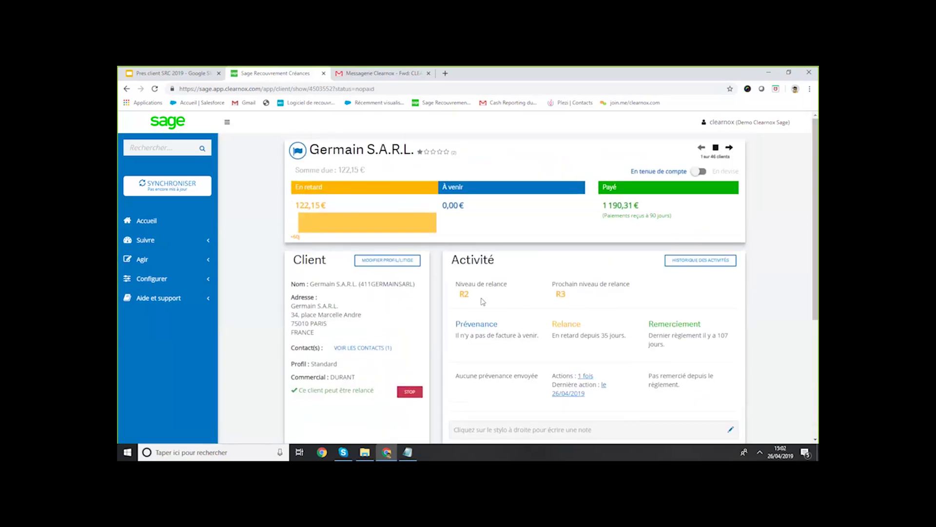
left_click_drag(480, 299, 456, 288)
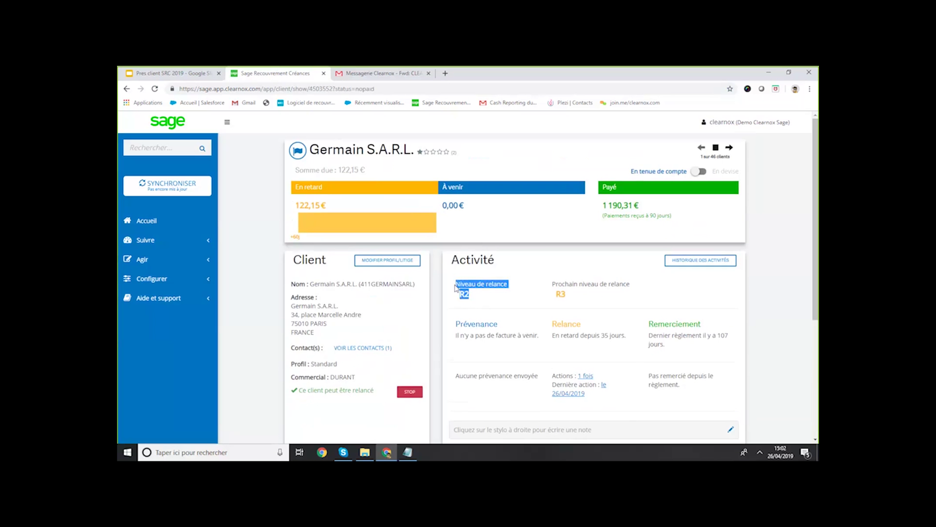
left_click(468, 297)
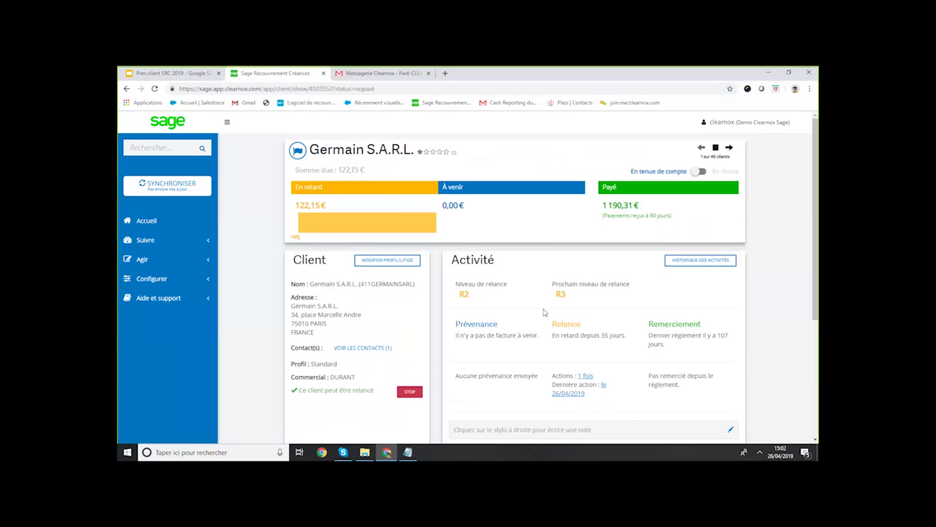
left_click_drag(573, 300, 553, 288)
left_click(628, 273)
View the client's latest reminders, expand the phone reminder's comment and affected items, and close the list
scroll(818, 254, "down", 2)
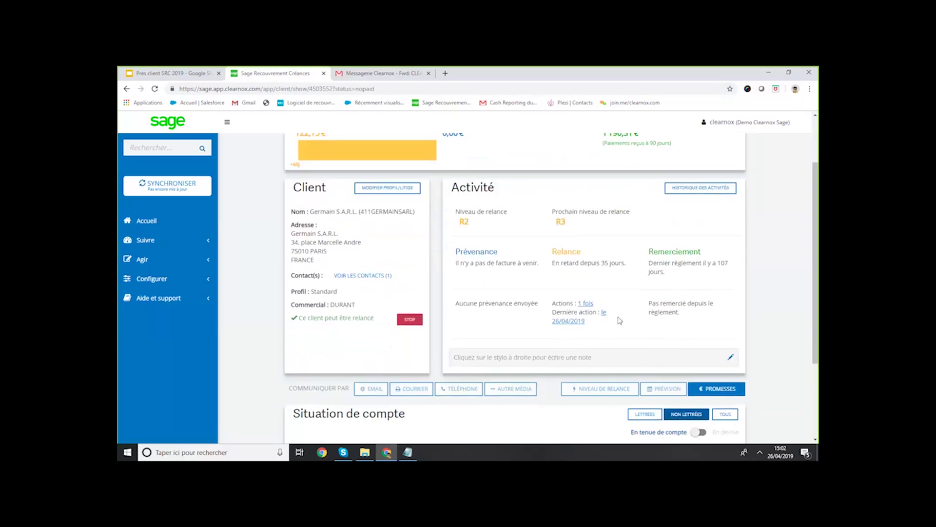
left_click(585, 304)
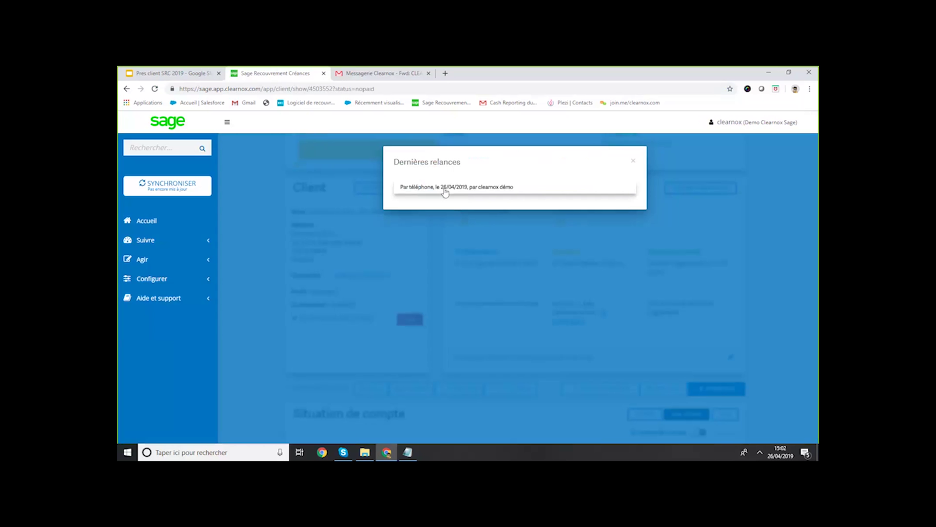
left_click(446, 191)
double_click(442, 208)
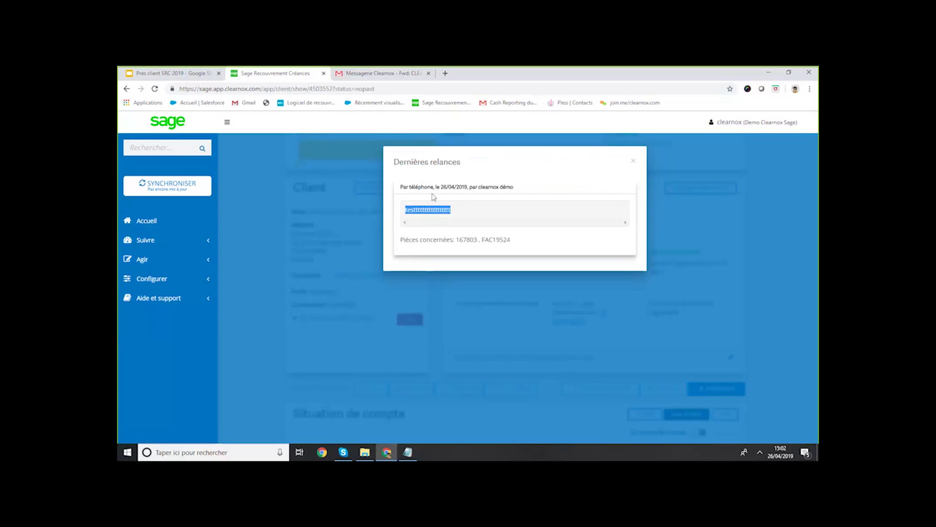
left_click_drag(495, 187, 498, 187)
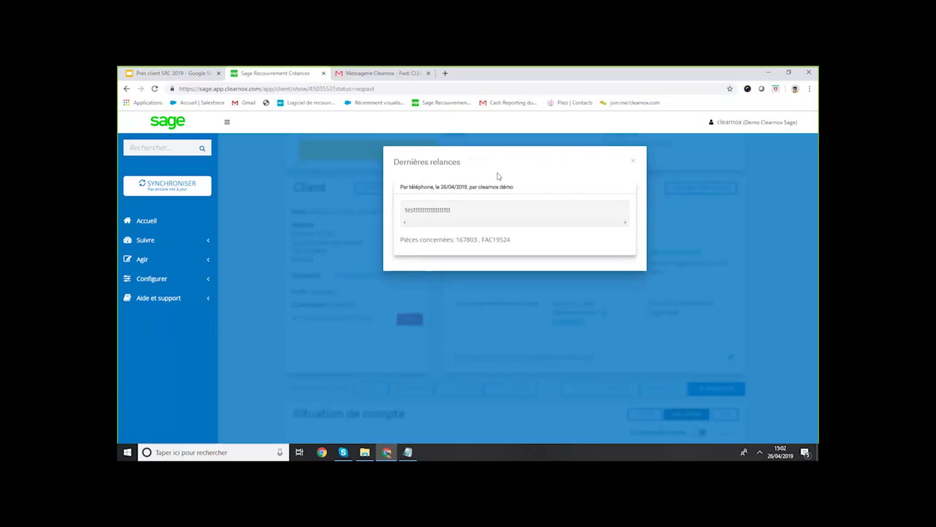
left_click(633, 160)
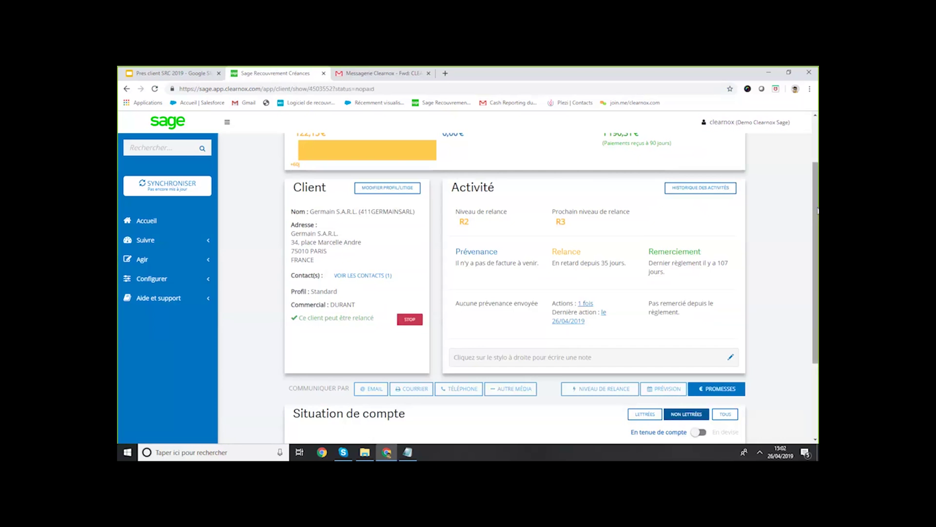
Save the note "testtttttttttttttttttttttttt" on the client's invoice dated 19/02/19 and close its details
left_click_drag(814, 215, 817, 167)
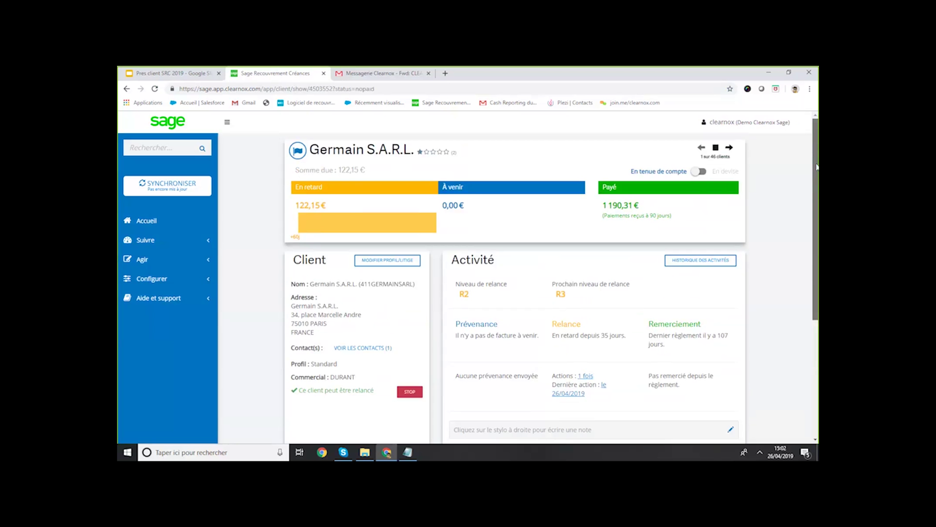
scroll(793, 333, "down", 4)
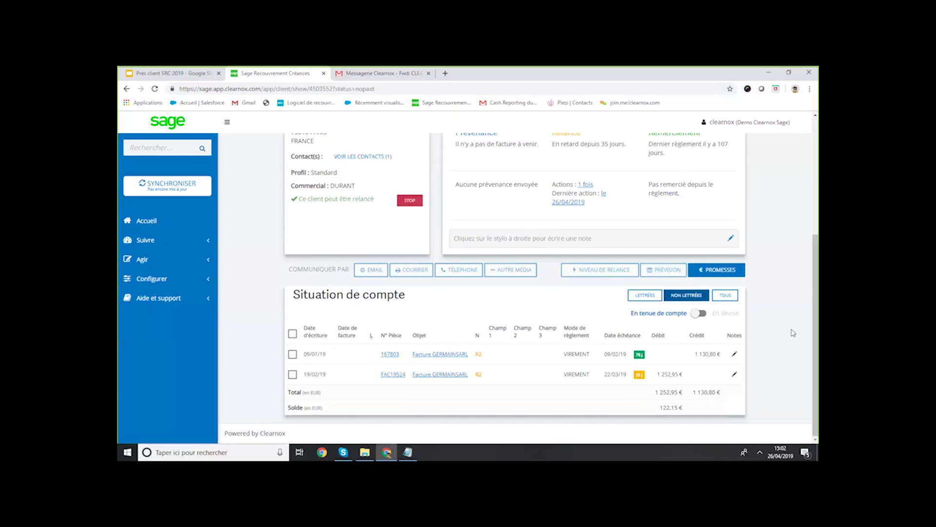
left_click(735, 375)
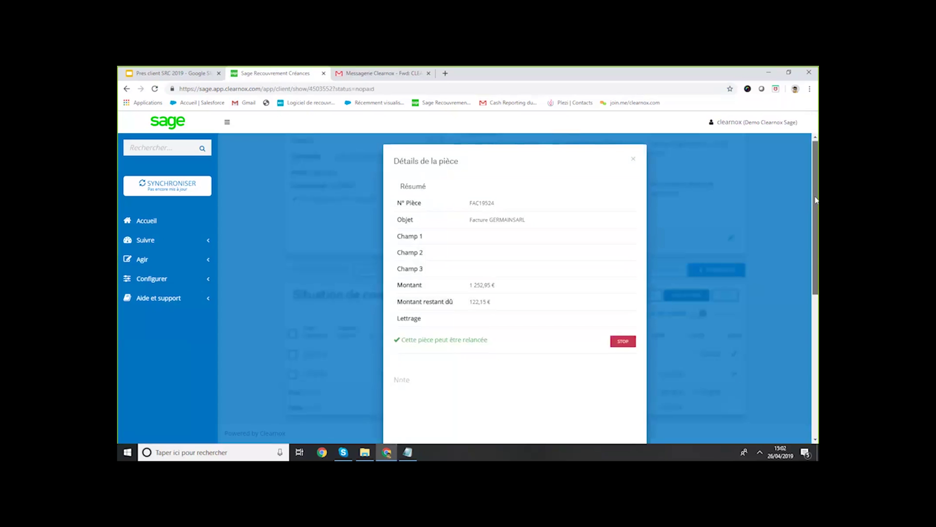
scroll(815, 200, "down", 3)
left_click(463, 281)
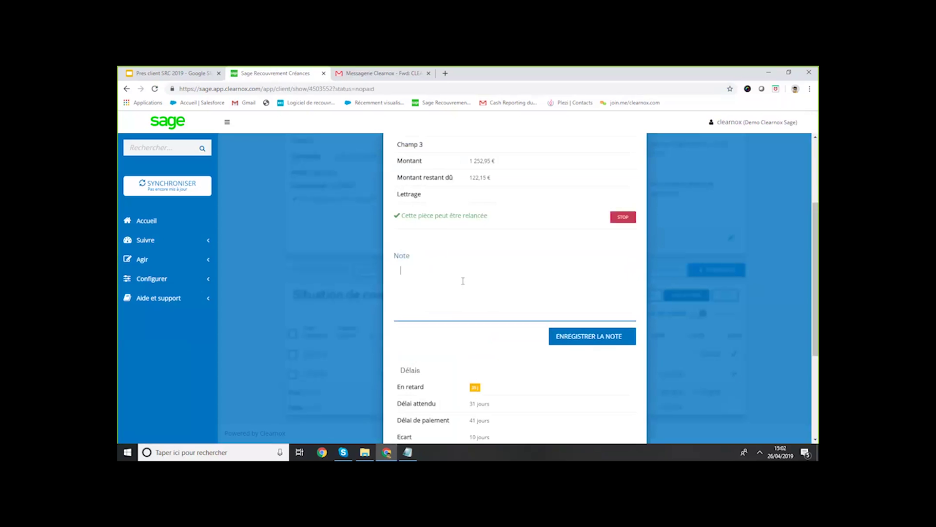
type("testtttttttttttttttttttttttt")
left_click(592, 336)
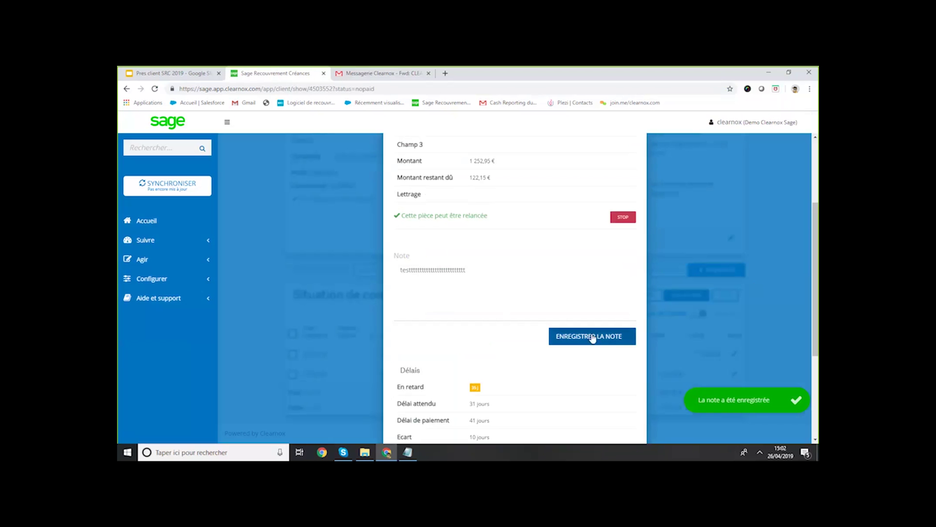
left_click(750, 252)
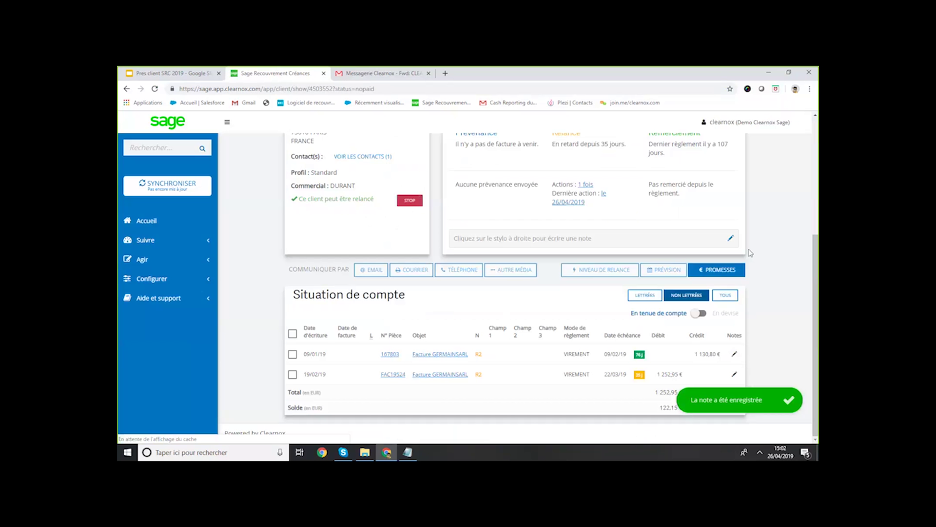
mouse_move(734, 375)
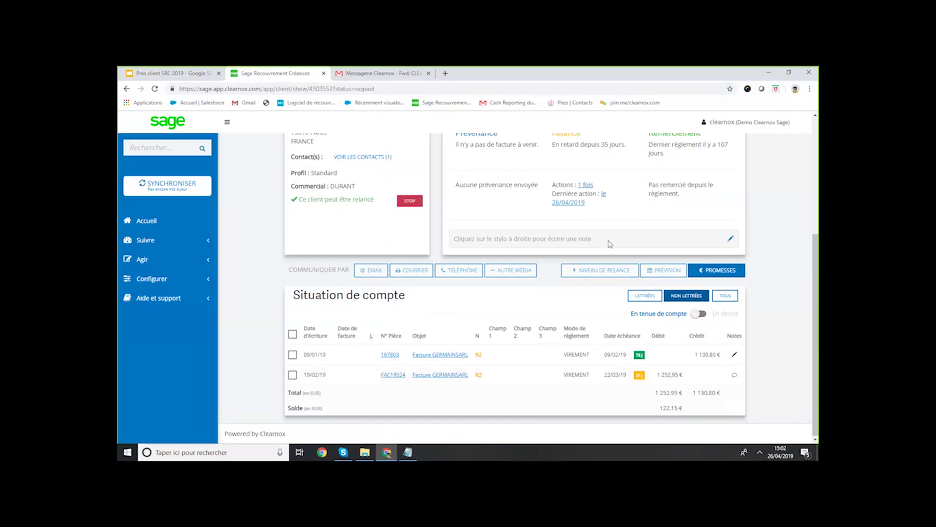
Stop reminders for the client Germain S.A.R.L. and check its reminder status and next reminder level
left_click_drag(813, 250, 812, 174)
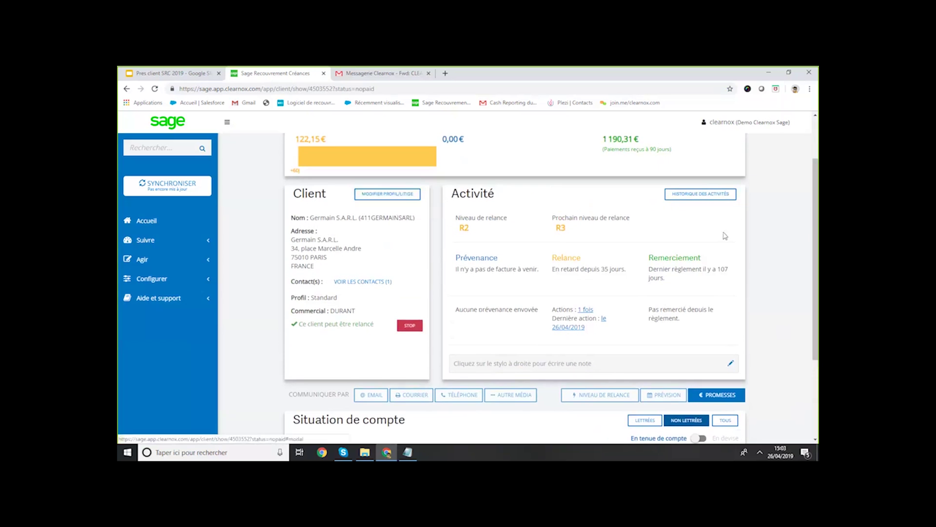
left_click_drag(814, 232, 814, 195)
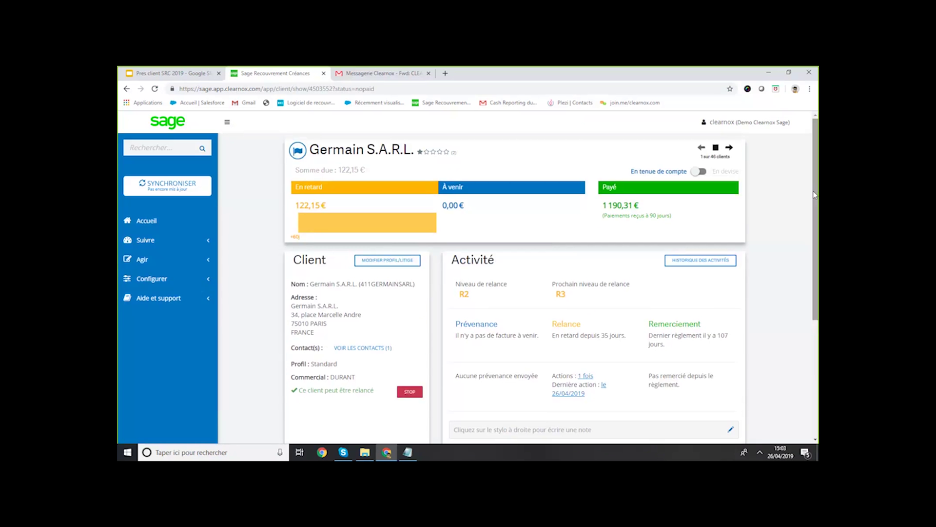
scroll(776, 238, "down", 1)
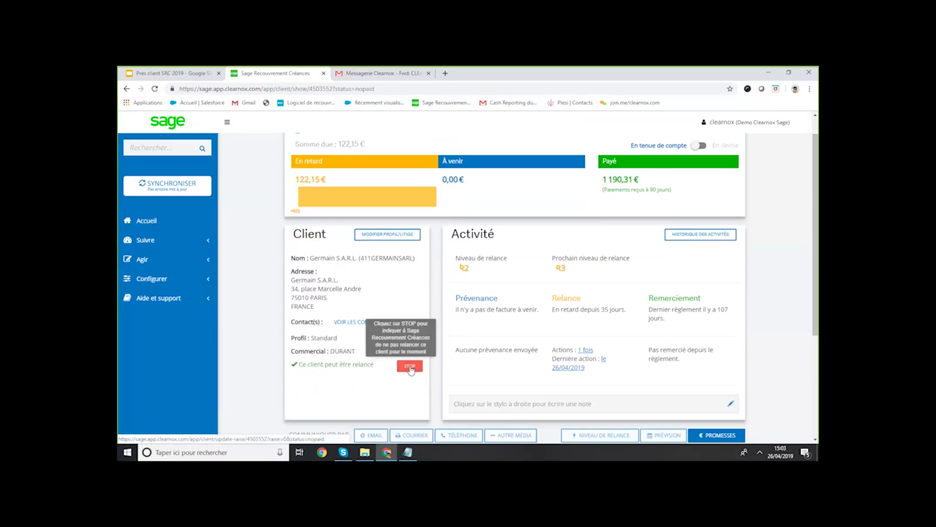
left_click(411, 367)
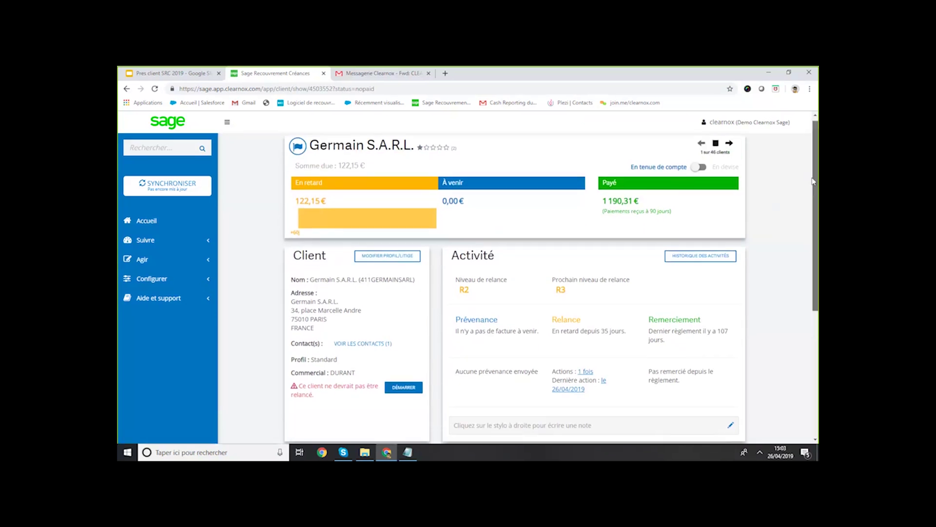
scroll(760, 217, "down", 1)
left_click_drag(312, 345, 325, 336)
left_click(342, 348)
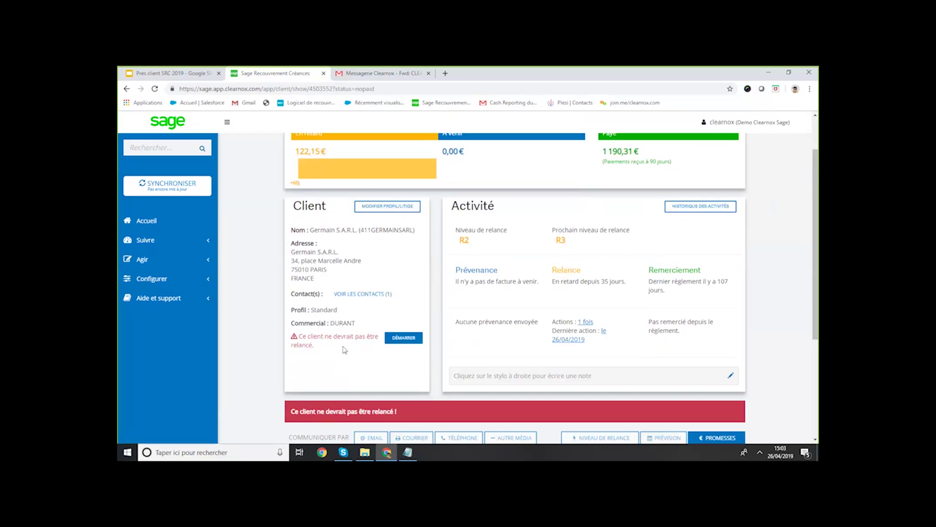
left_click_drag(567, 243, 550, 227)
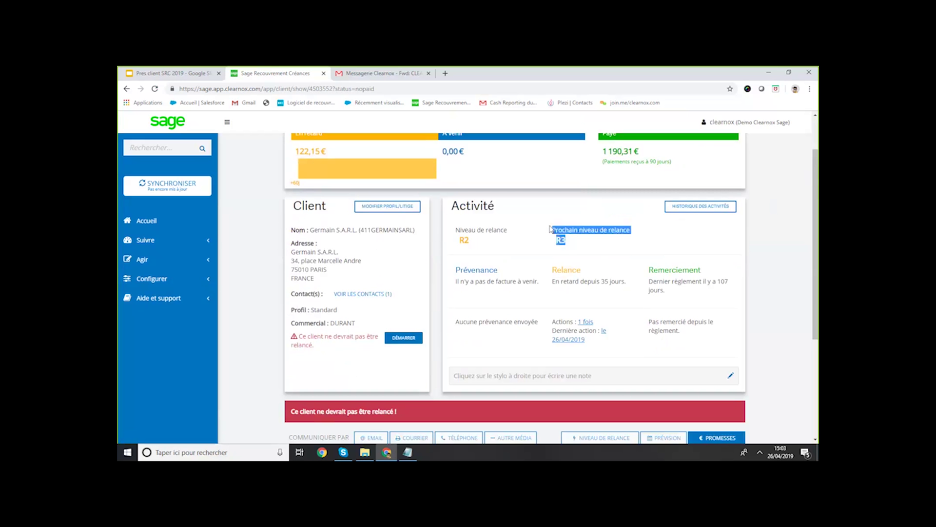
left_click(558, 206)
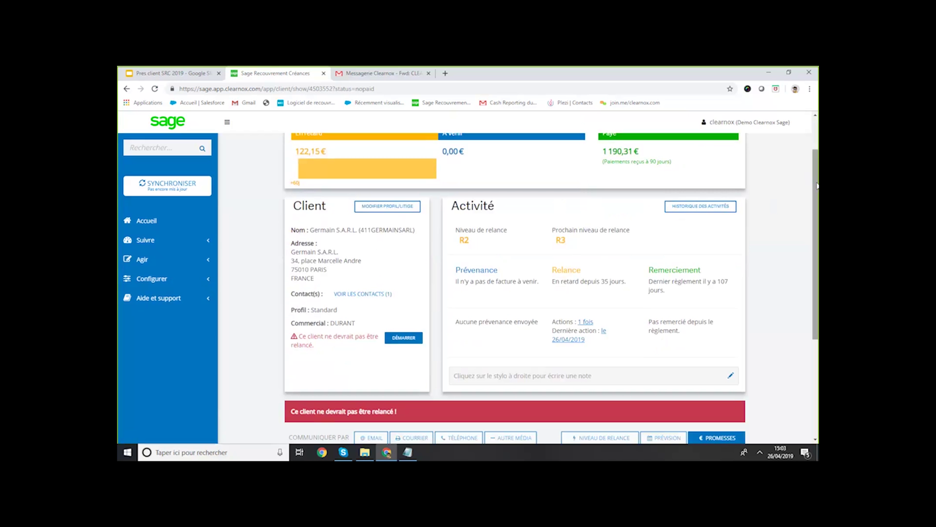
scroll(695, 223, "up", 2)
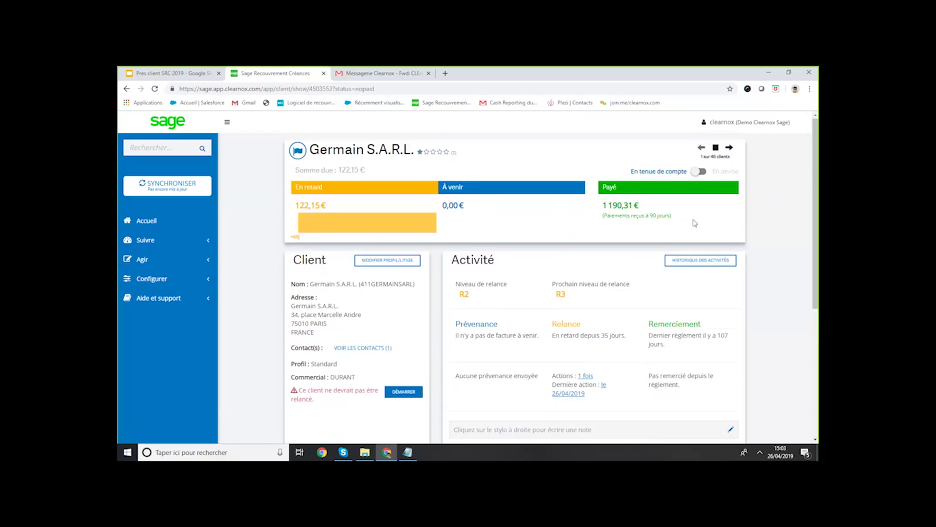
Restart reminders for the client Germain S.A.R.L. and check the next reminder level
left_click(397, 393)
left_click_drag(572, 301, 549, 281)
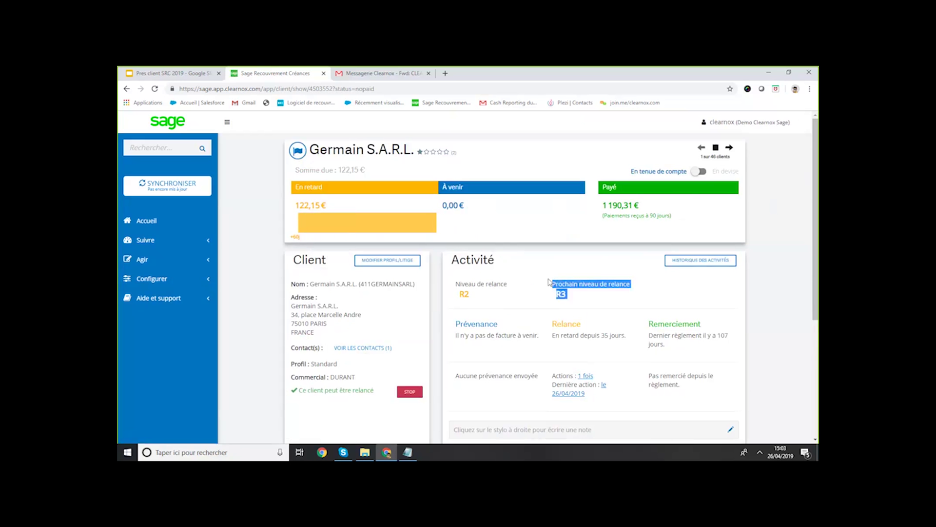
left_click(554, 264)
left_click_drag(562, 275, 445, 376)
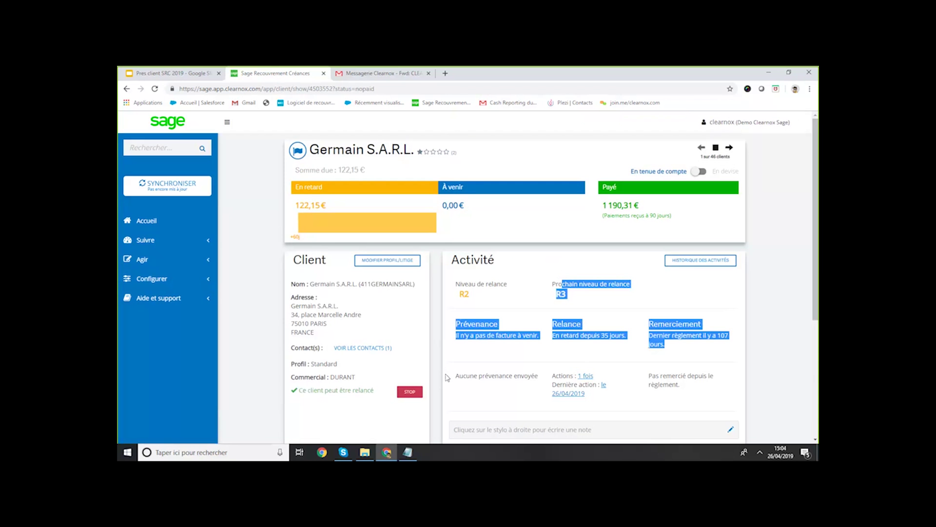
left_click(464, 357)
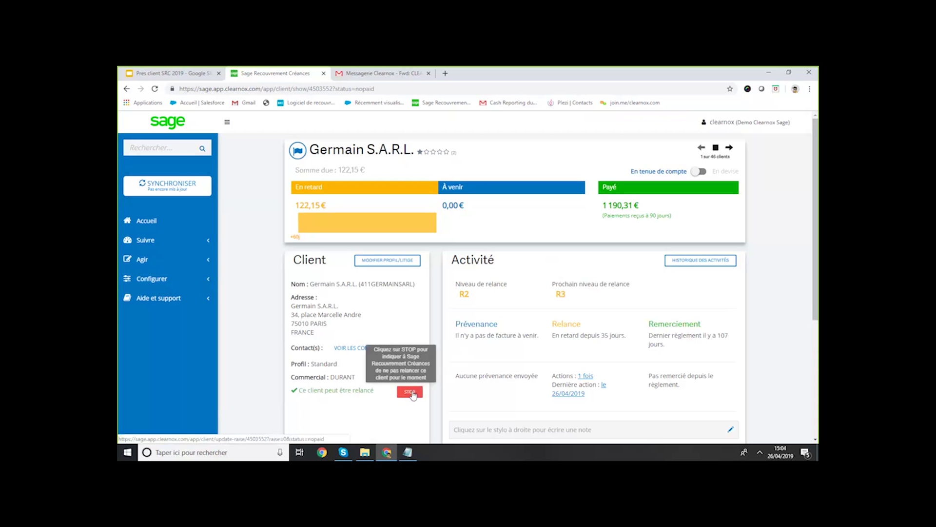
View the details and stop option of the invoice dated 19/02/19, then return to the client summary
scroll(443, 395, "down", 4)
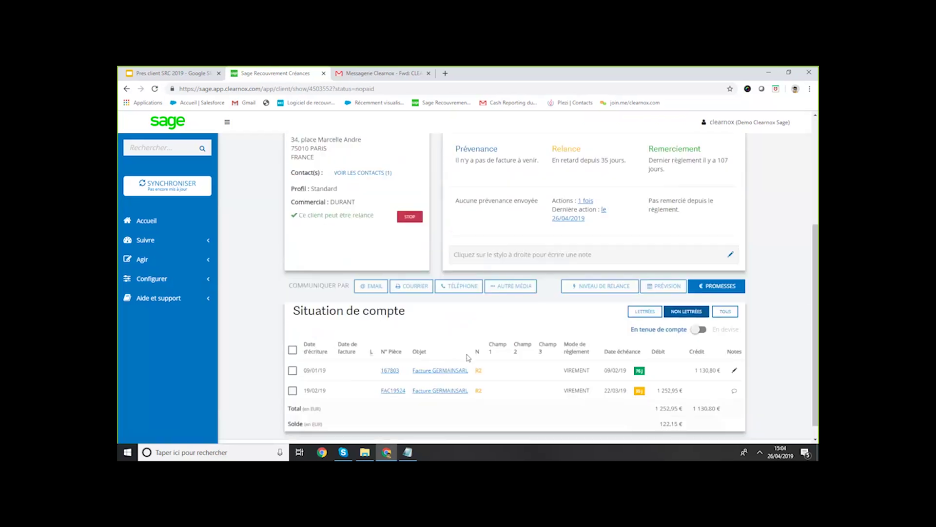
left_click(441, 391)
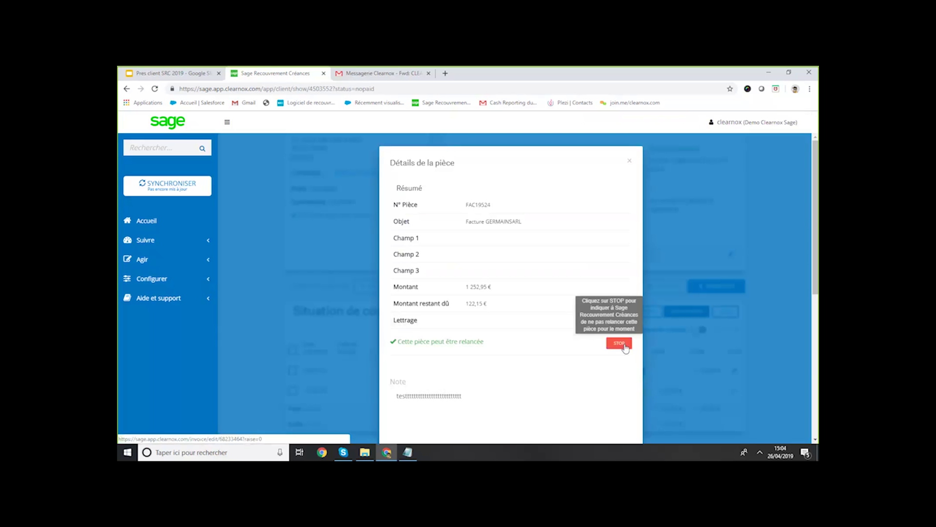
left_click(630, 161)
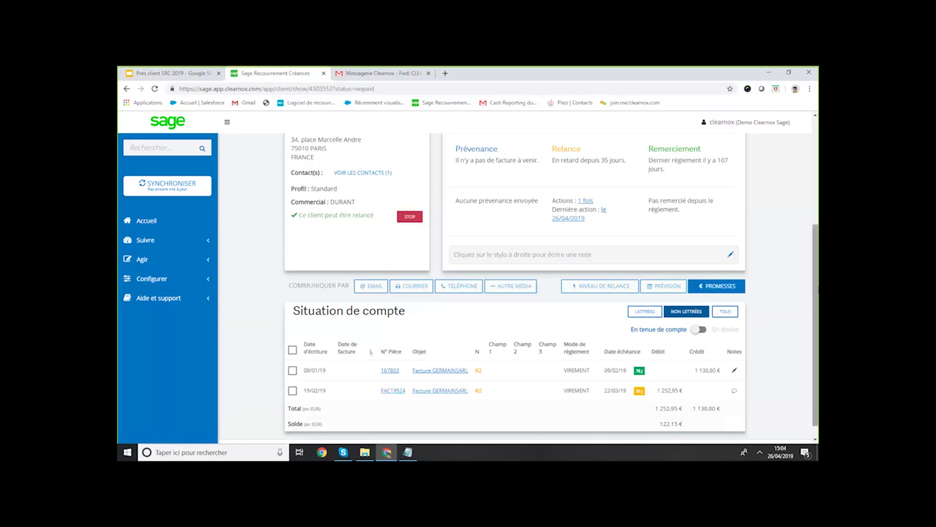
left_click_drag(817, 290, 817, 184)
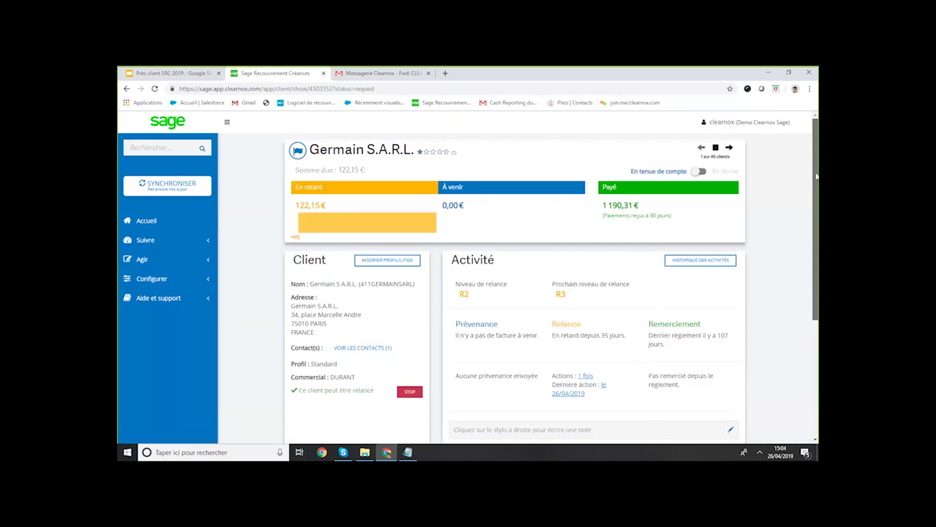
Go from the Germain S.A.R.L. record to the next client in the selection and check the client navigation controls
left_click(729, 148)
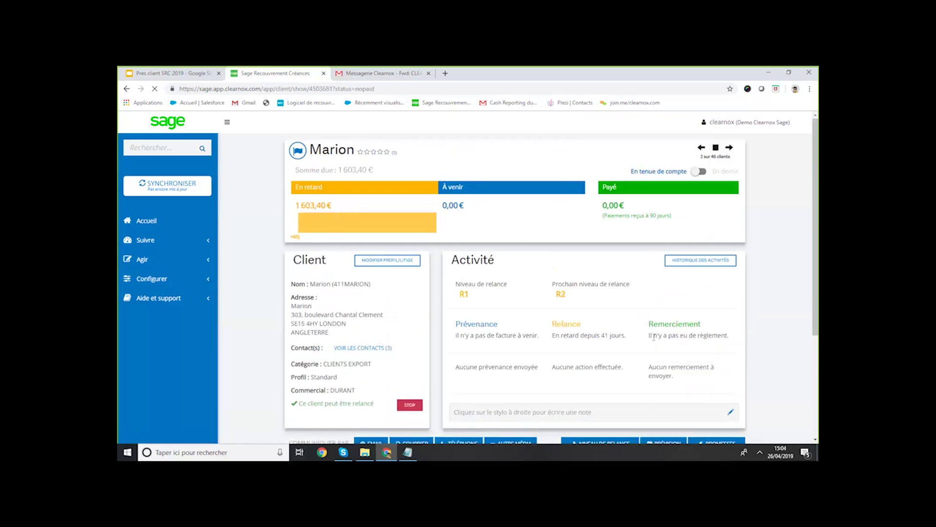
left_click_drag(735, 157, 697, 161)
left_click(631, 148)
Return to the home dashboard, review the phone calls due, and open the Relance 2 call list for "Standard" clients with email
left_click(163, 227)
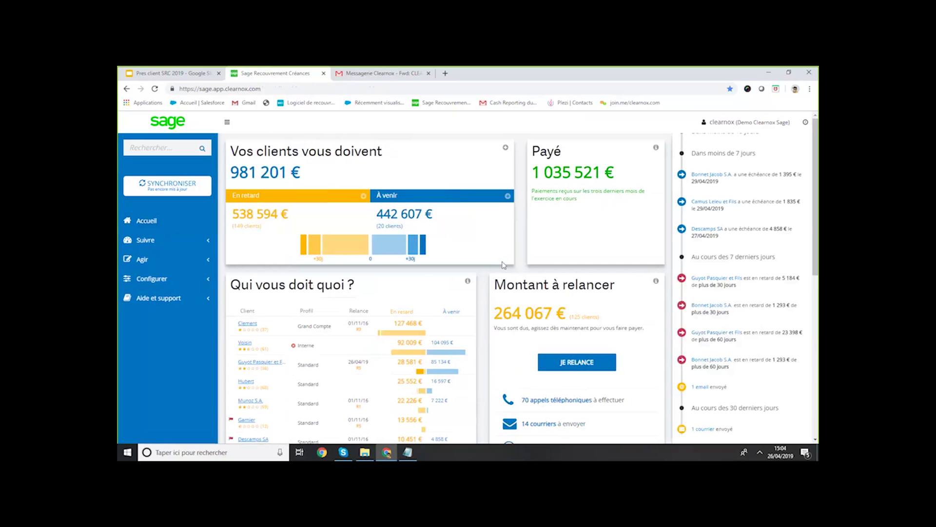
scroll(818, 218, "down", 2)
scroll(818, 217, "down", 1)
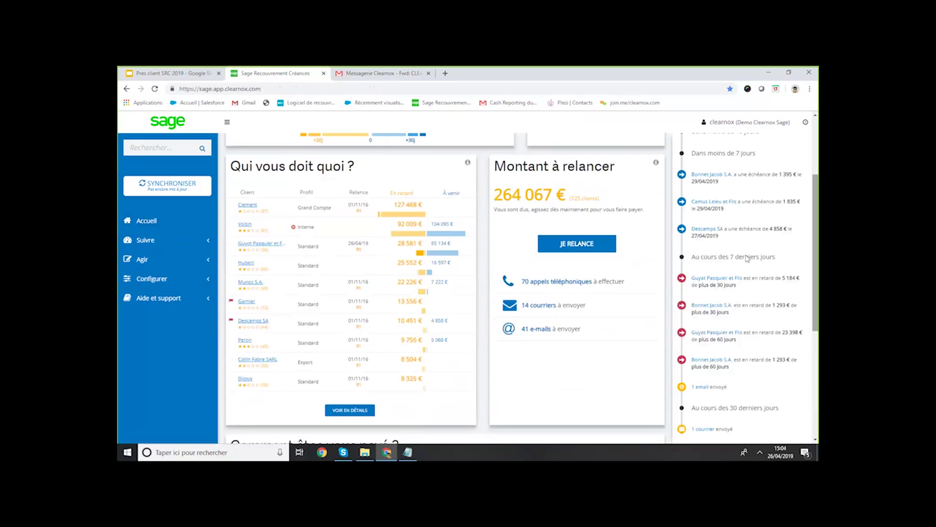
left_click_drag(624, 281, 518, 287)
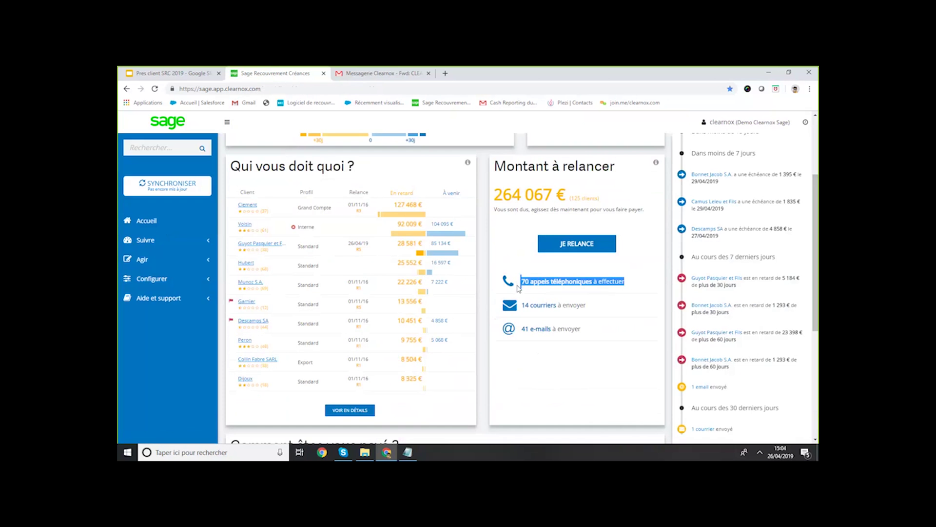
left_click(577, 244)
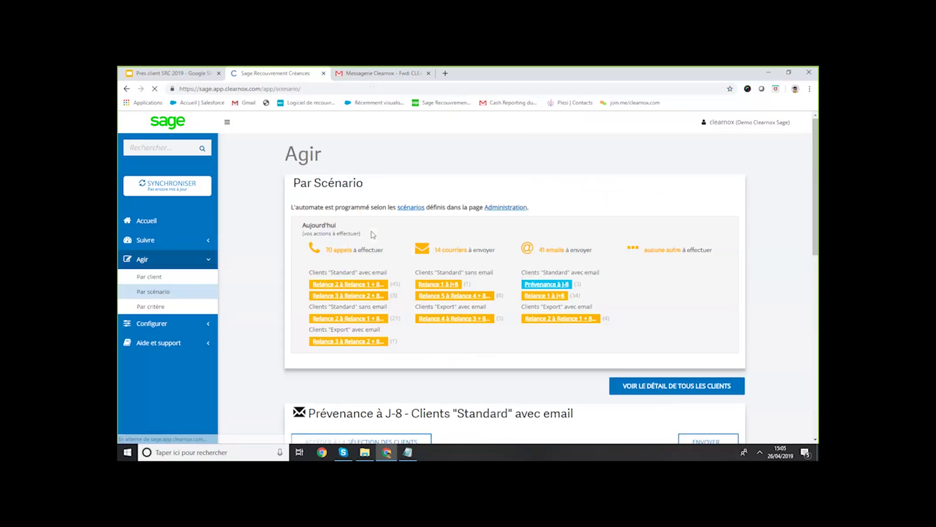
left_click(355, 287)
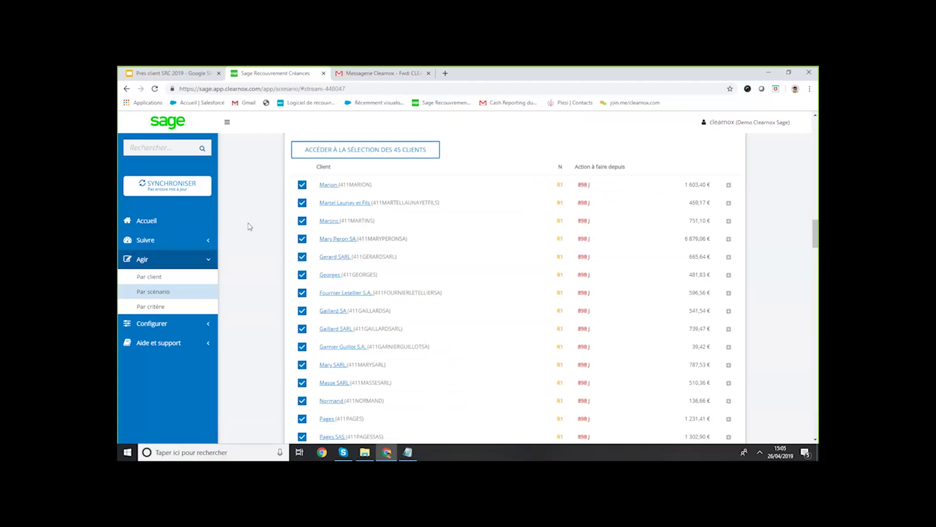
Open the activity history under Suivre and look through the reminders with their status, recipient and media
left_click(209, 242)
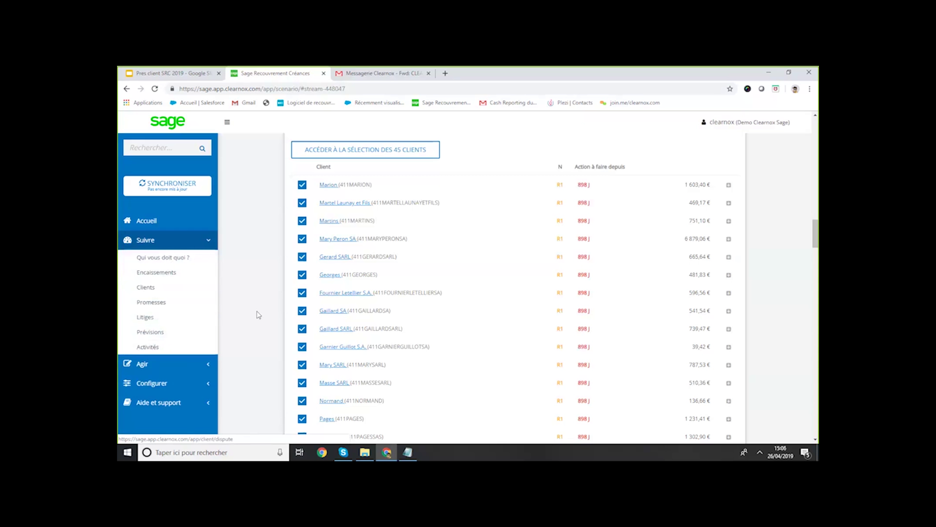
left_click(161, 348)
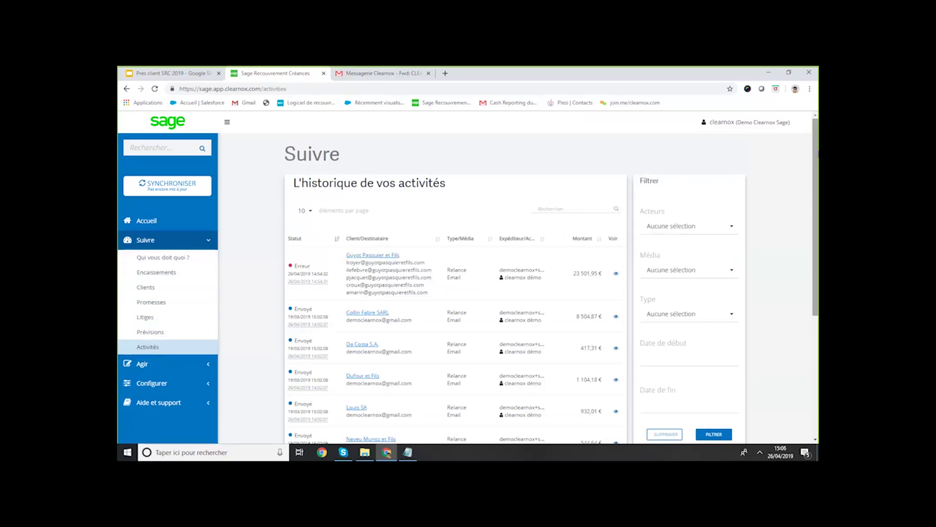
left_click_drag(816, 155, 813, 254)
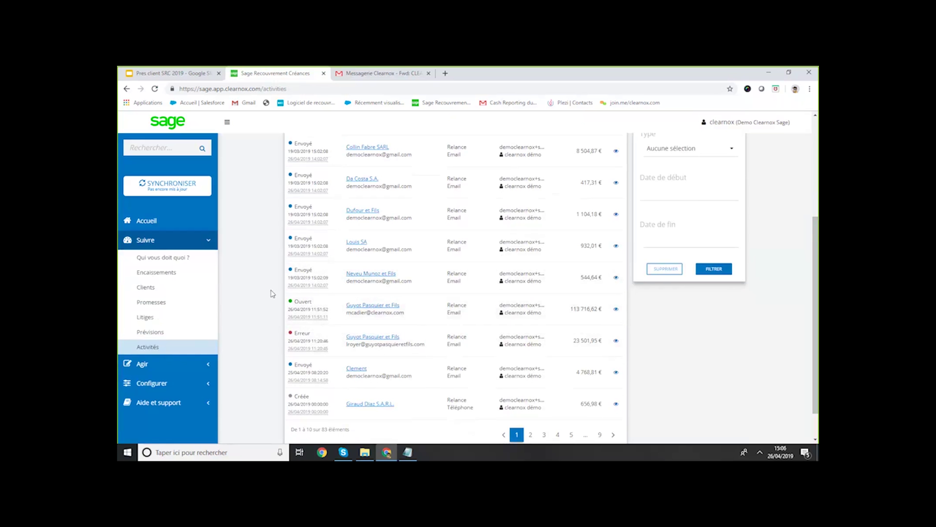
left_click(210, 242)
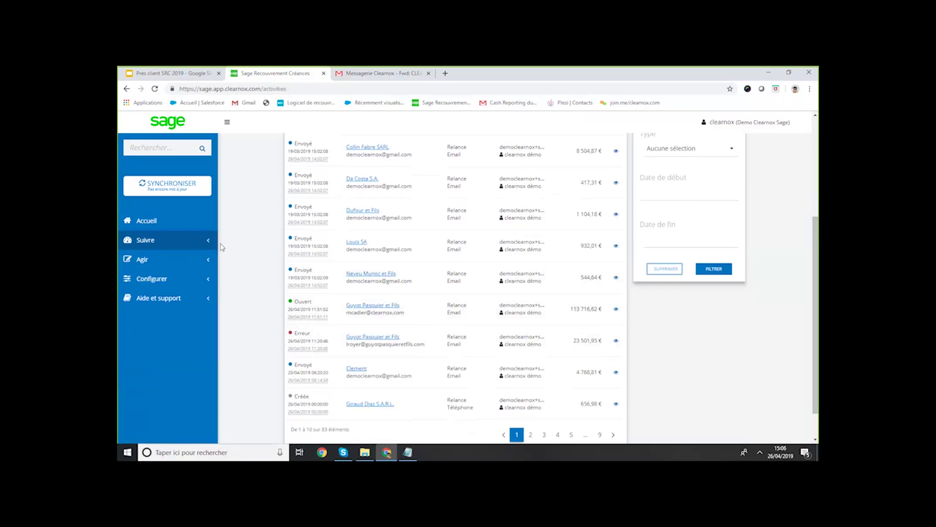
left_click_drag(817, 280, 815, 173)
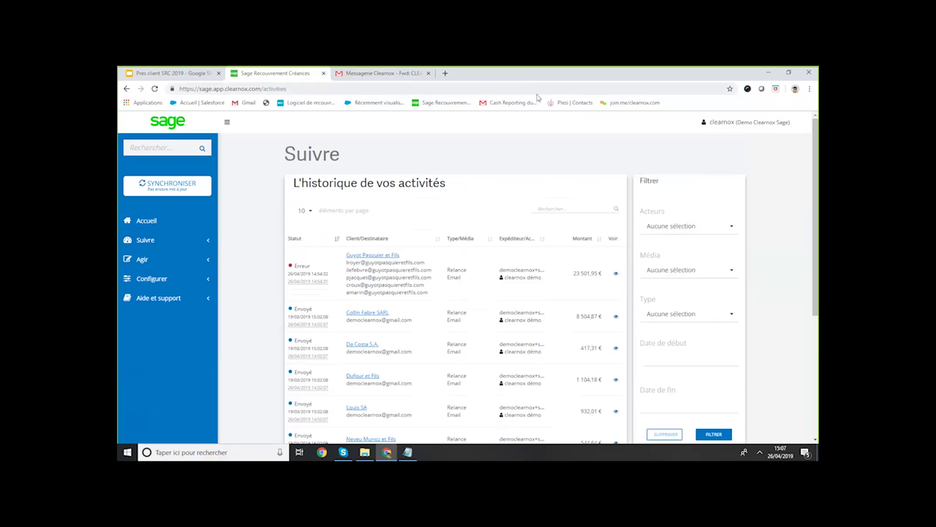
Switch to Gmail and review the subject and "Vos clients vous doivent" summary of the CLEARNOX Cash Reporting email dated 06/03/2017
left_click(363, 78)
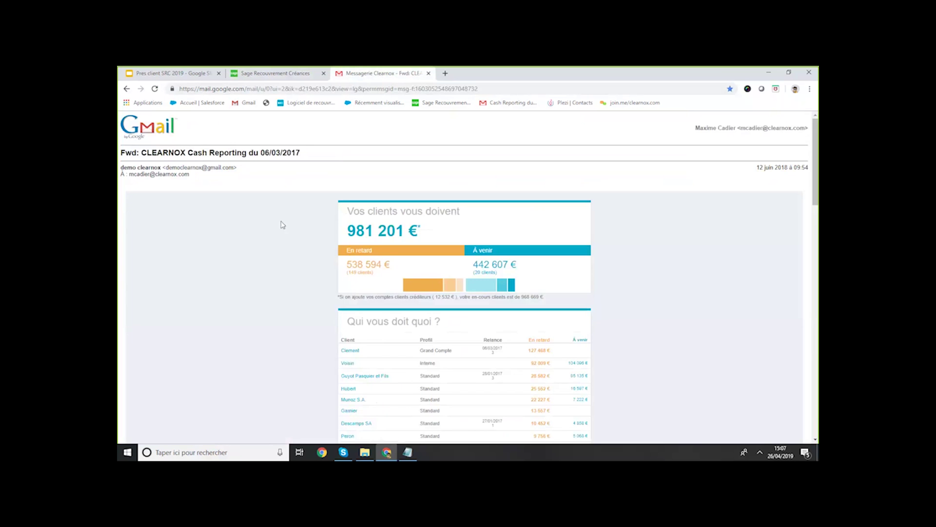
left_click_drag(308, 155, 192, 154)
left_click(196, 208)
left_click_drag(817, 143, 818, 163)
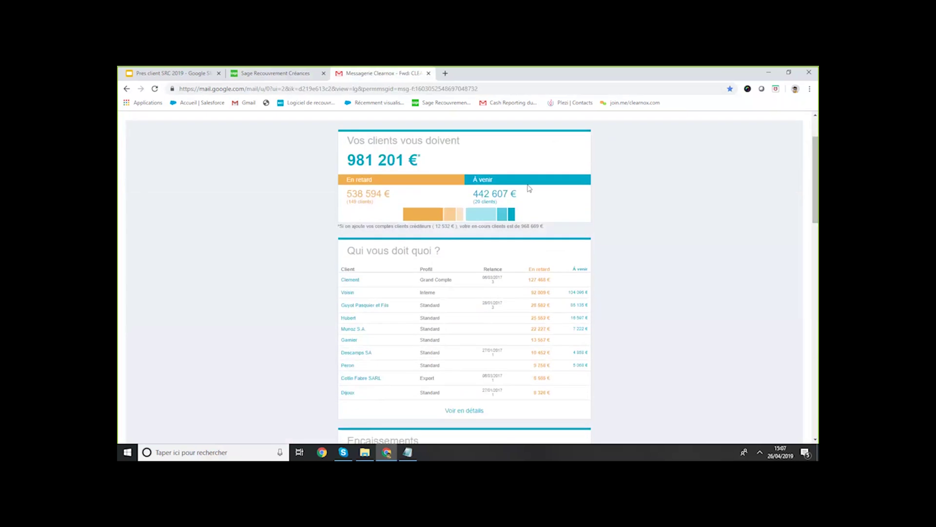
left_click_drag(501, 204, 347, 133)
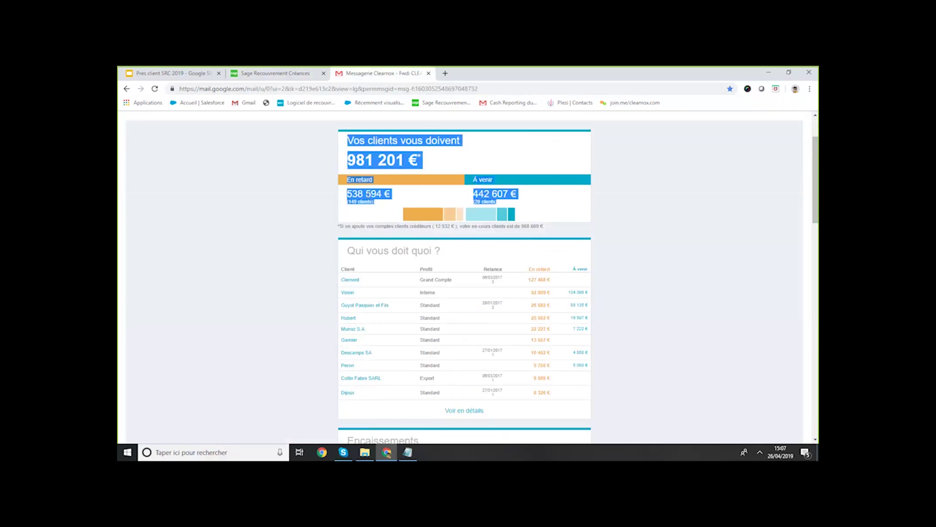
left_click(797, 167)
Look through the report's client balances, receipts, activities and actions to carry out, then return to its beginning
left_click_drag(816, 161, 817, 194)
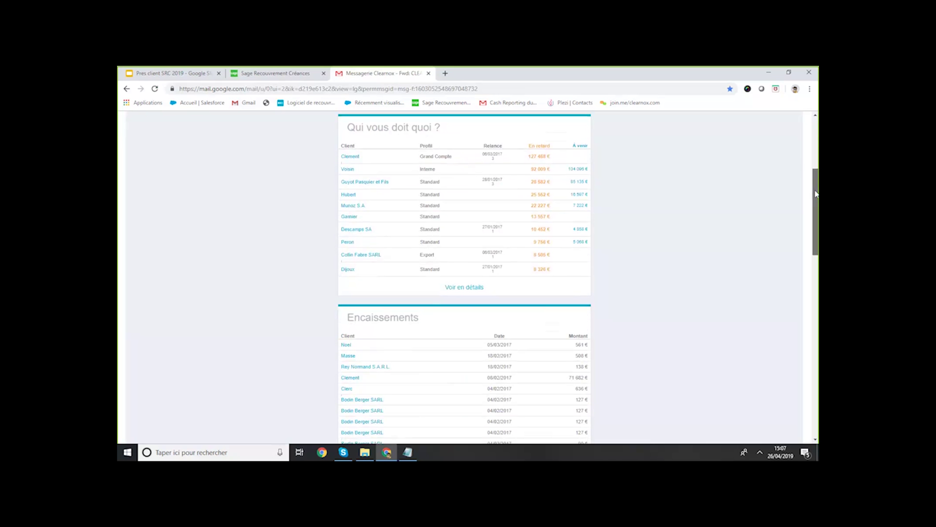
left_click_drag(817, 194, 808, 364)
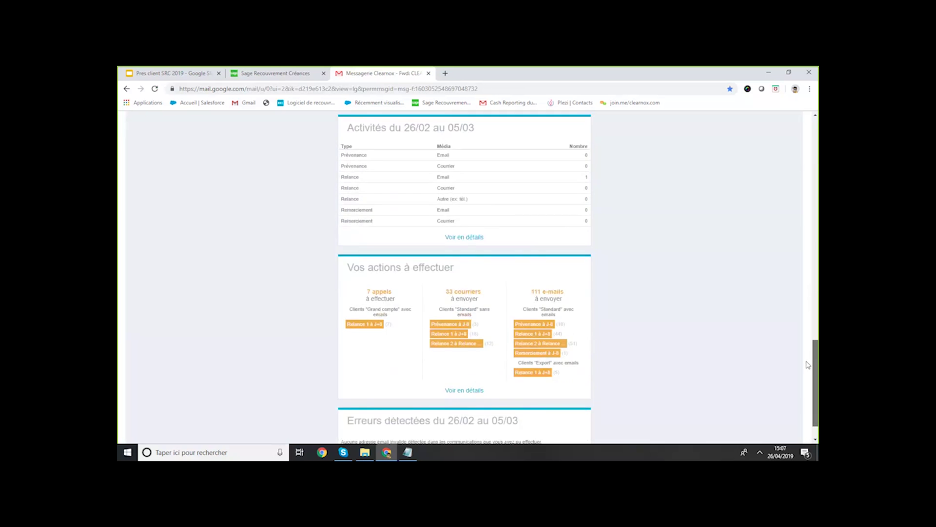
left_click_drag(808, 365, 807, 162)
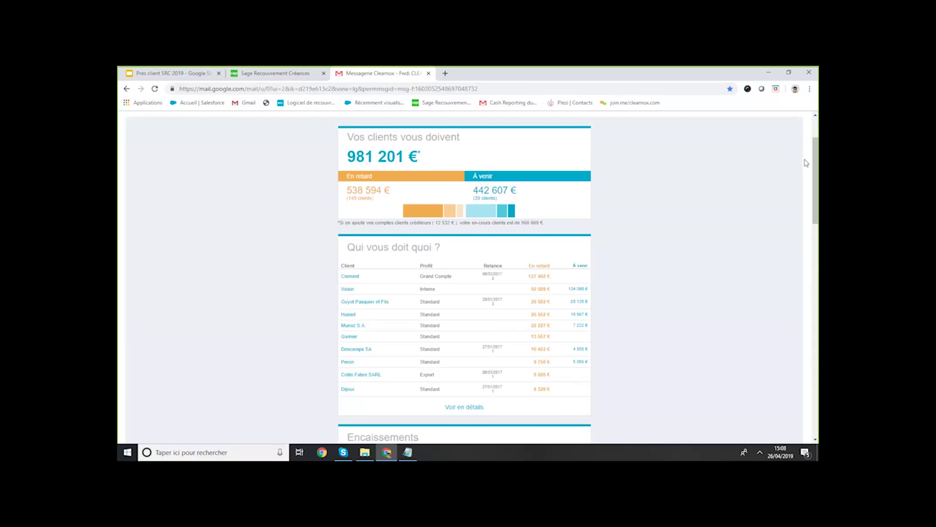
scroll(806, 162, "up", 2)
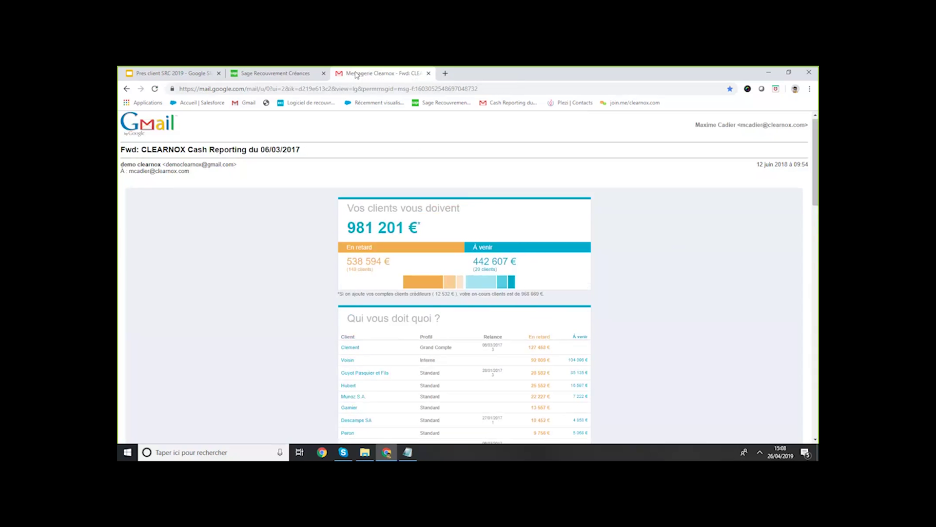
Switch to the Google Slides presentation "Pres client SRC 2019", start the slideshow from slide 6 and advance to "Gains financiers"
left_click(282, 73)
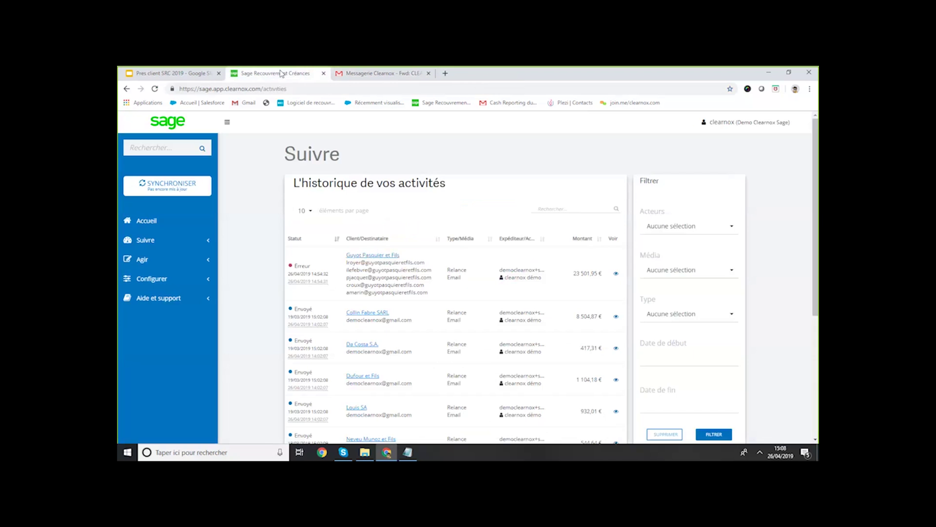
left_click(195, 73)
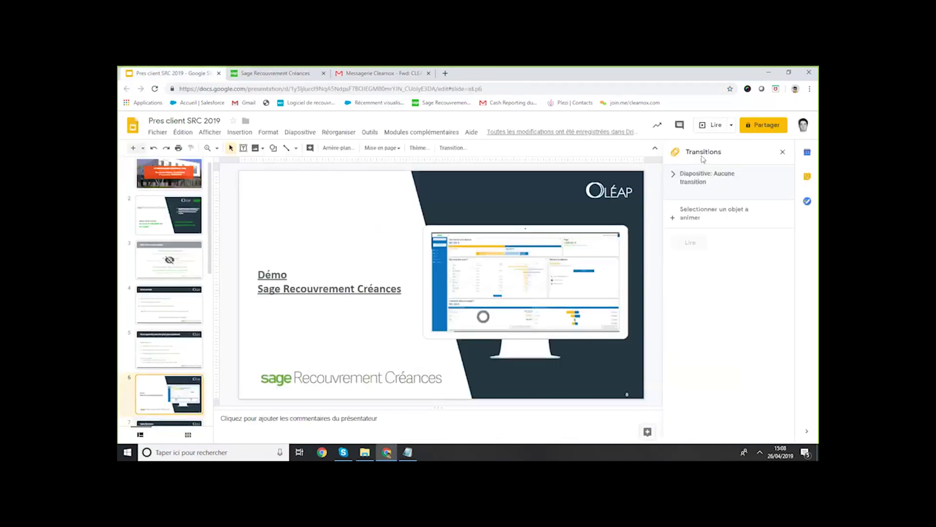
left_click(713, 128)
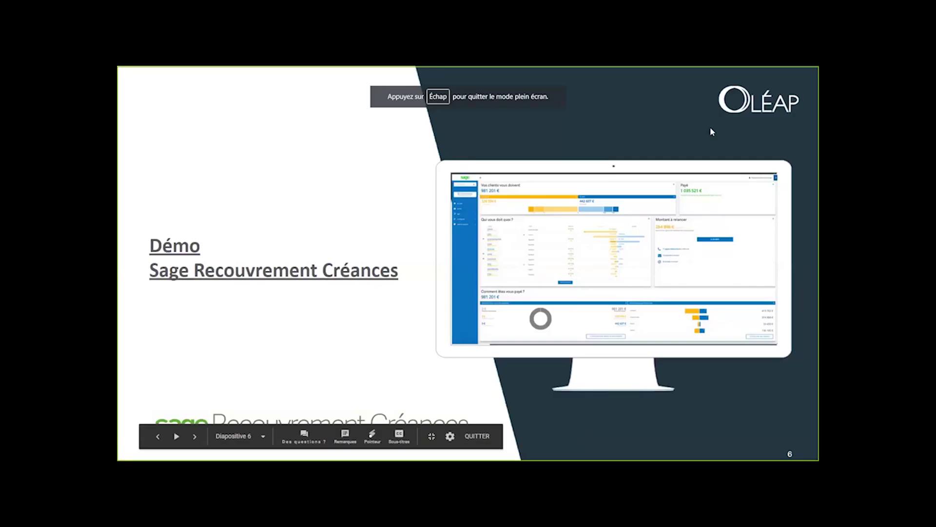
left_click(711, 129)
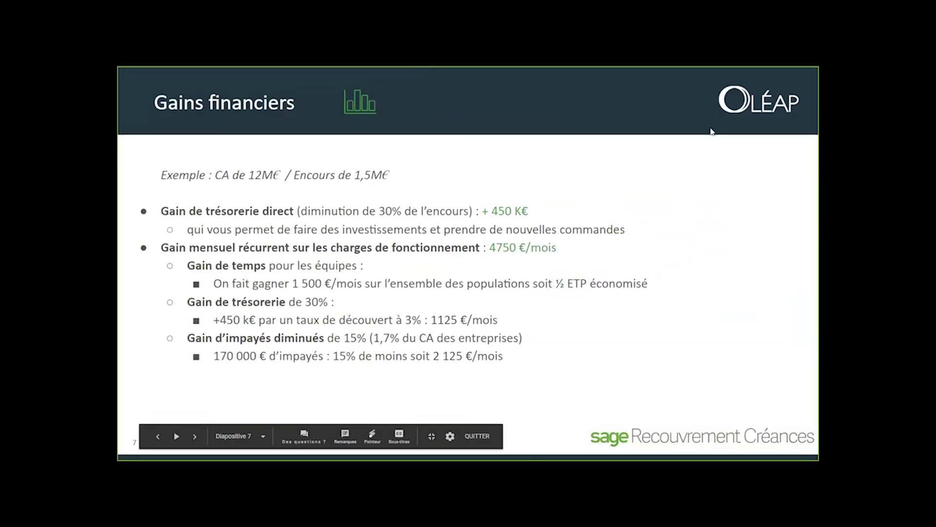